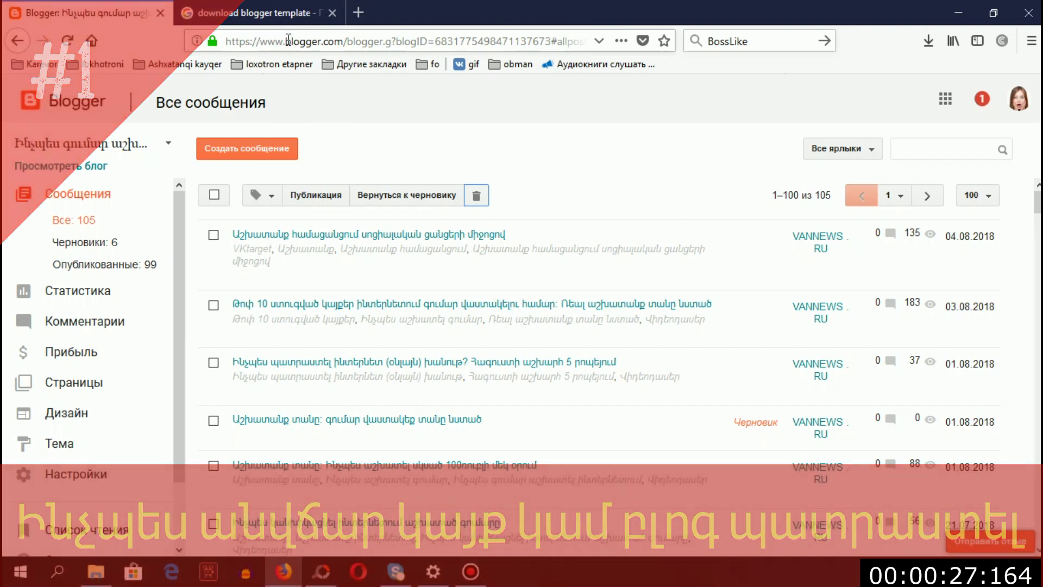
double_click(314, 41)
click(314, 41)
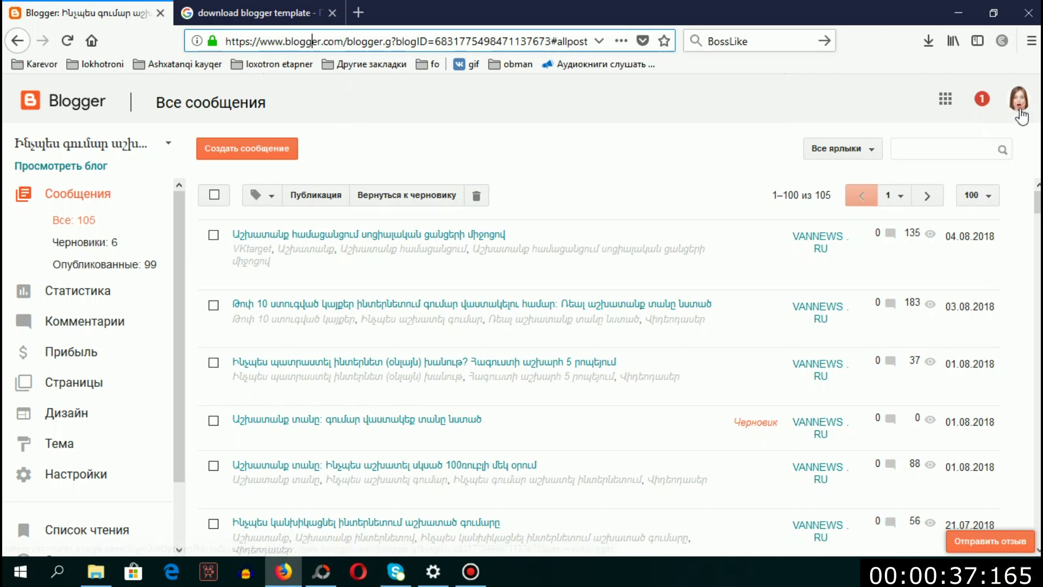
Open the existing blog's public site, look over its home page down to the footer, and close it.
click(106, 166)
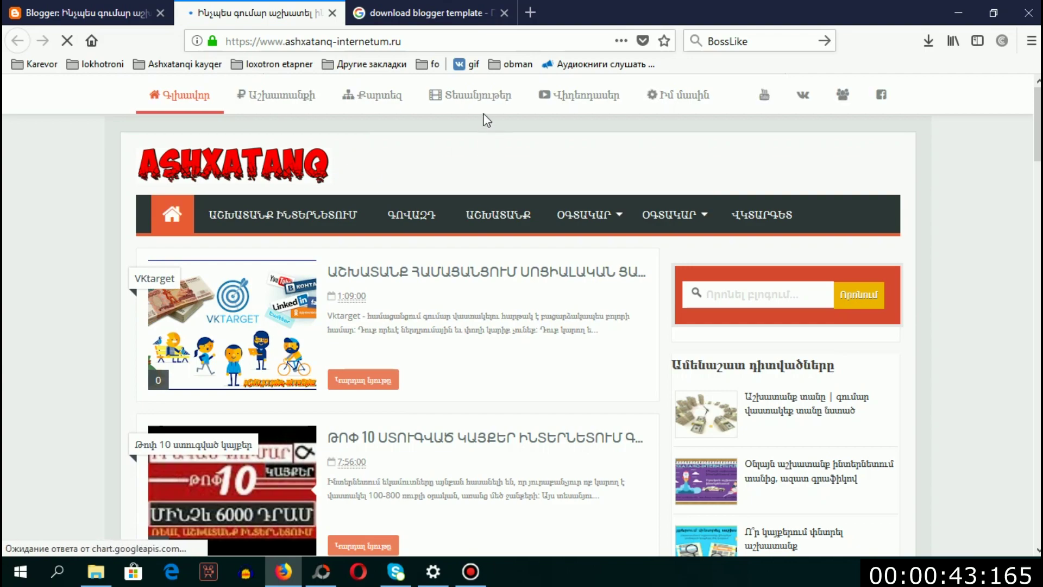
scroll(522, 326, down, 6)
scroll(1038, 262, down, 10)
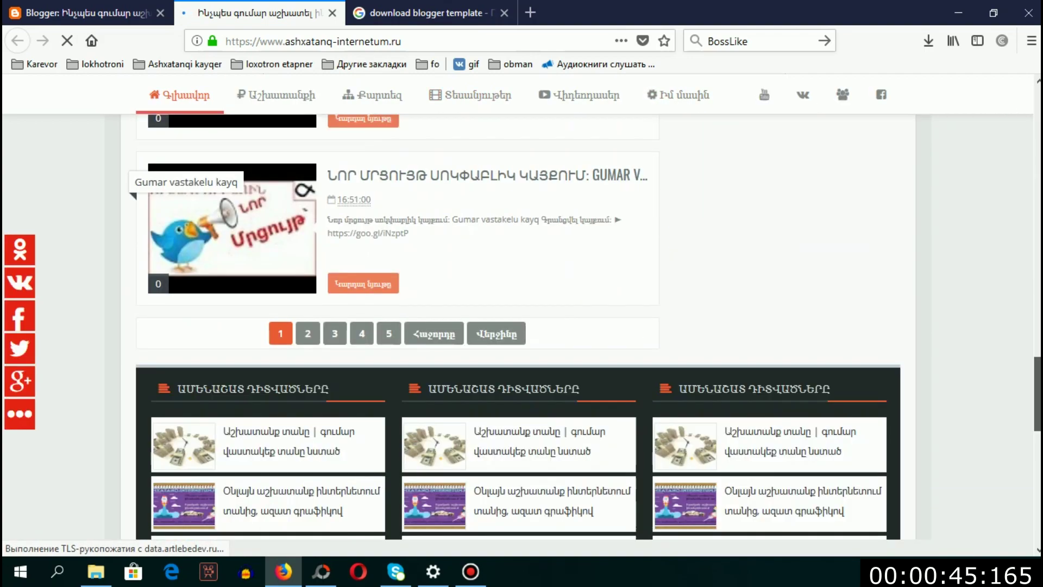
scroll(1038, 262, up, 4)
scroll(1038, 263, down, 8)
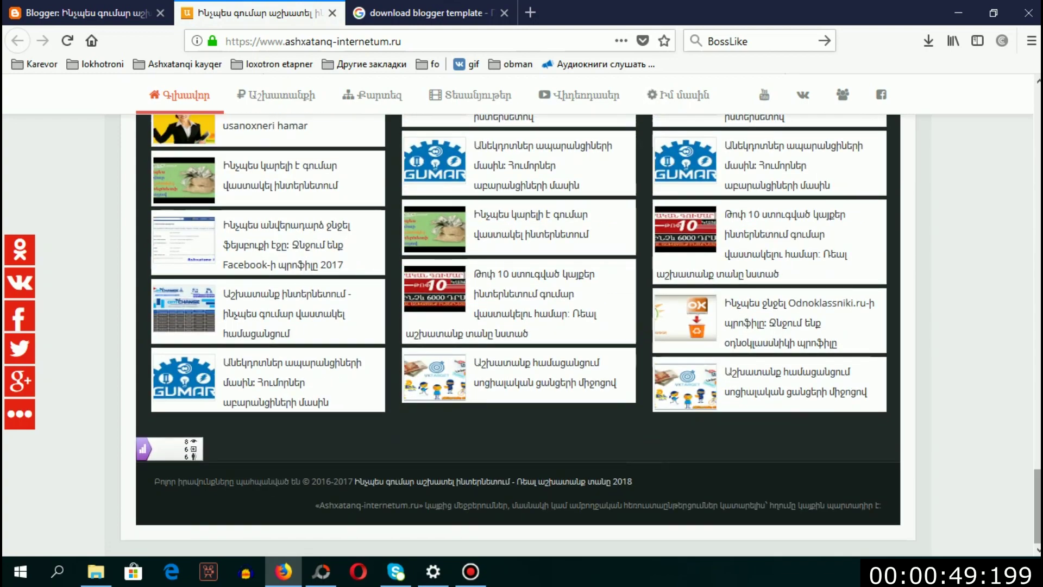
scroll(1037, 491, up, 15)
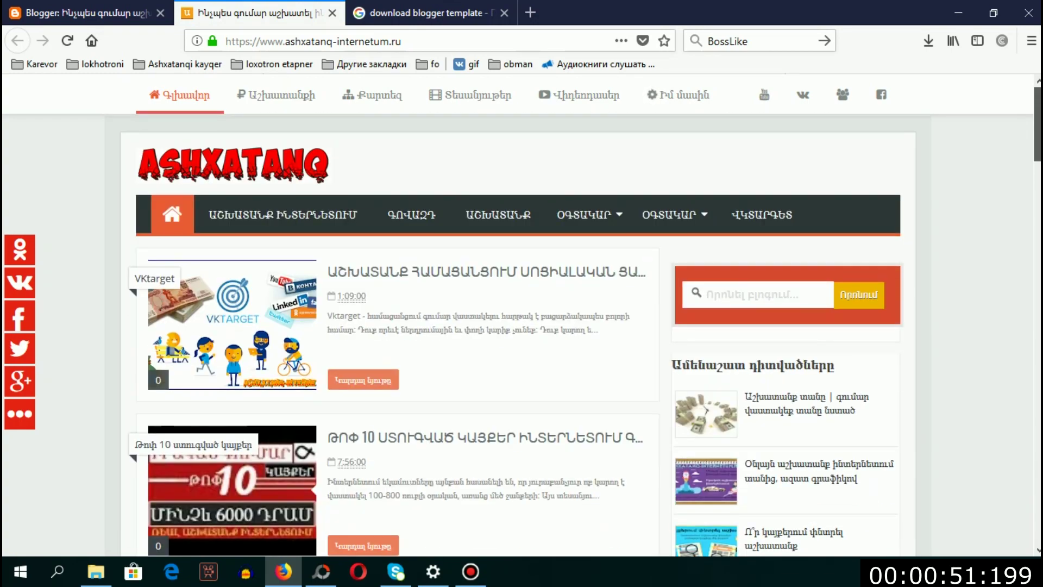
click(333, 12)
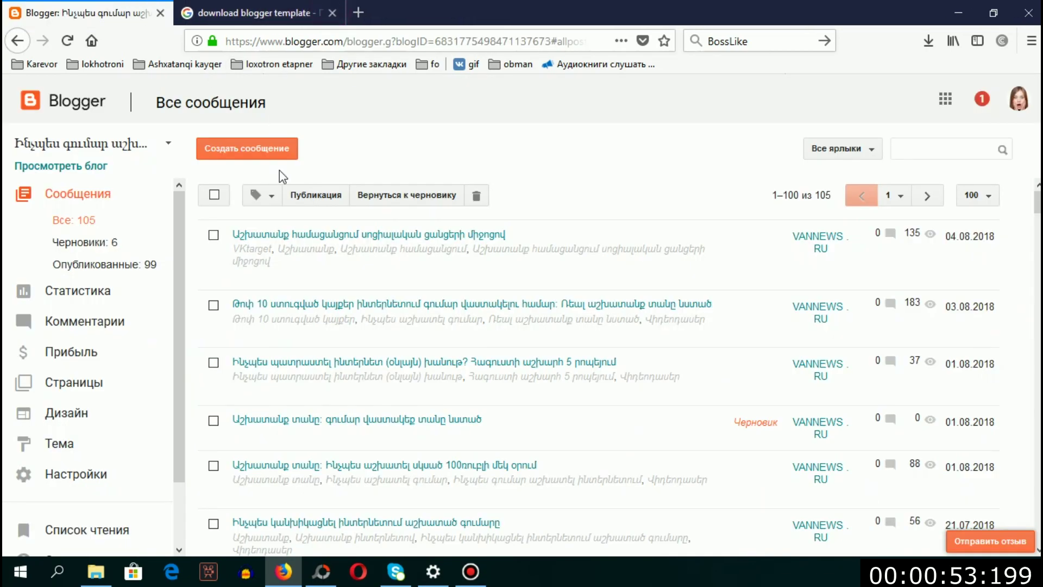
Start creating a new blog from the blog list and title it teman.
click(158, 142)
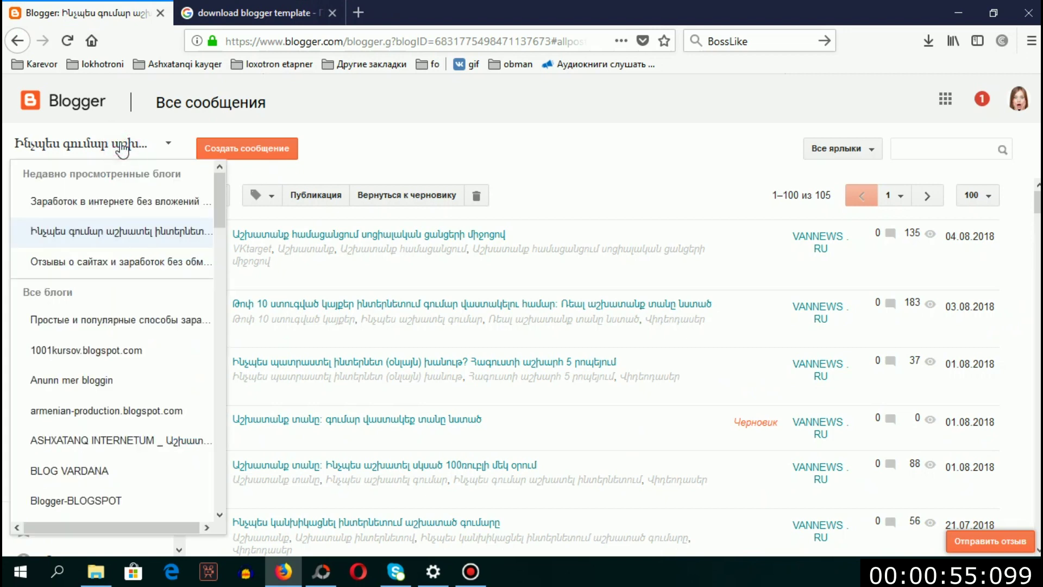
drag(220, 198, 225, 502)
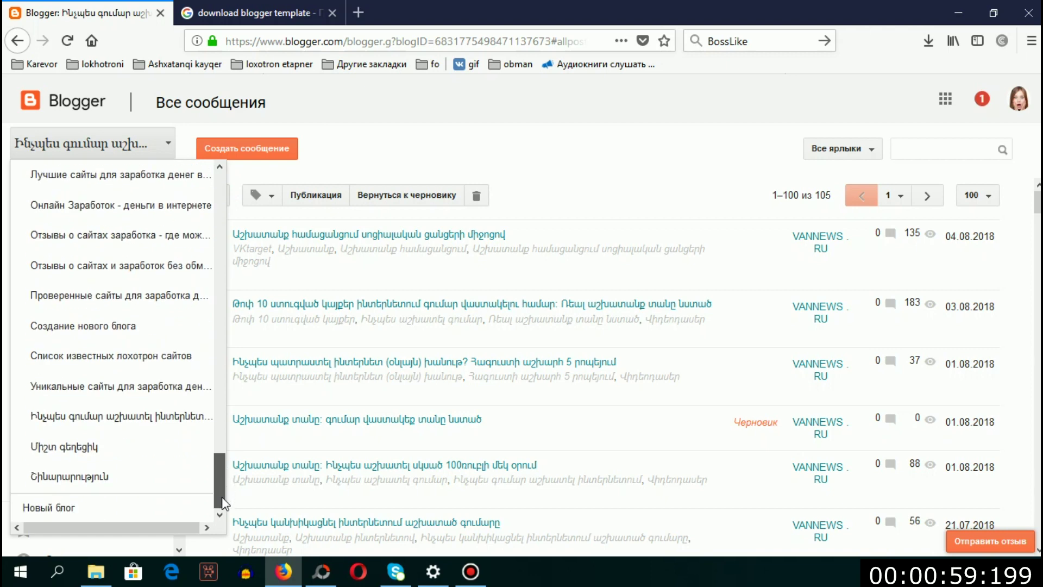
click(117, 512)
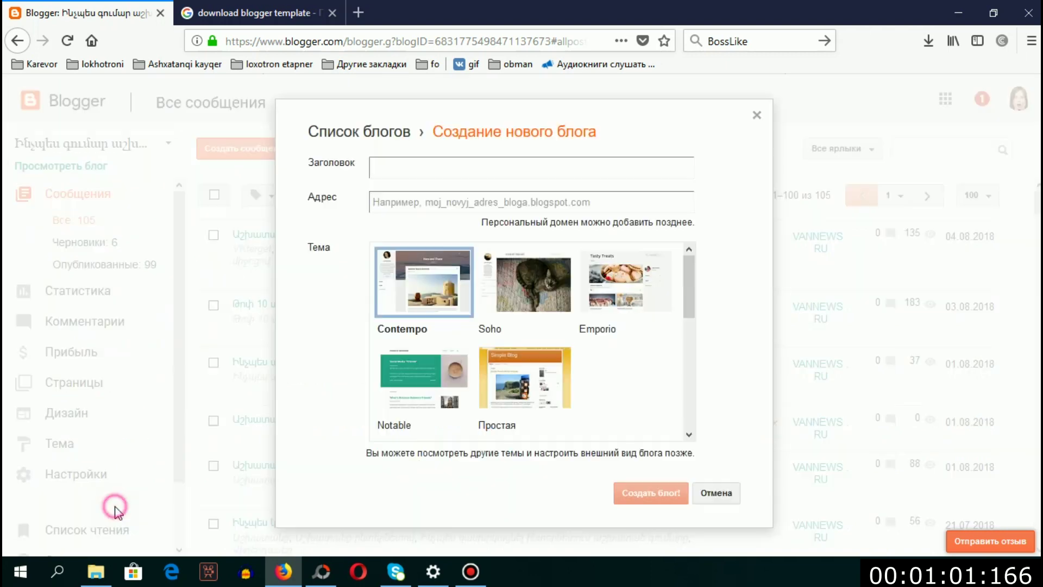
click(392, 160)
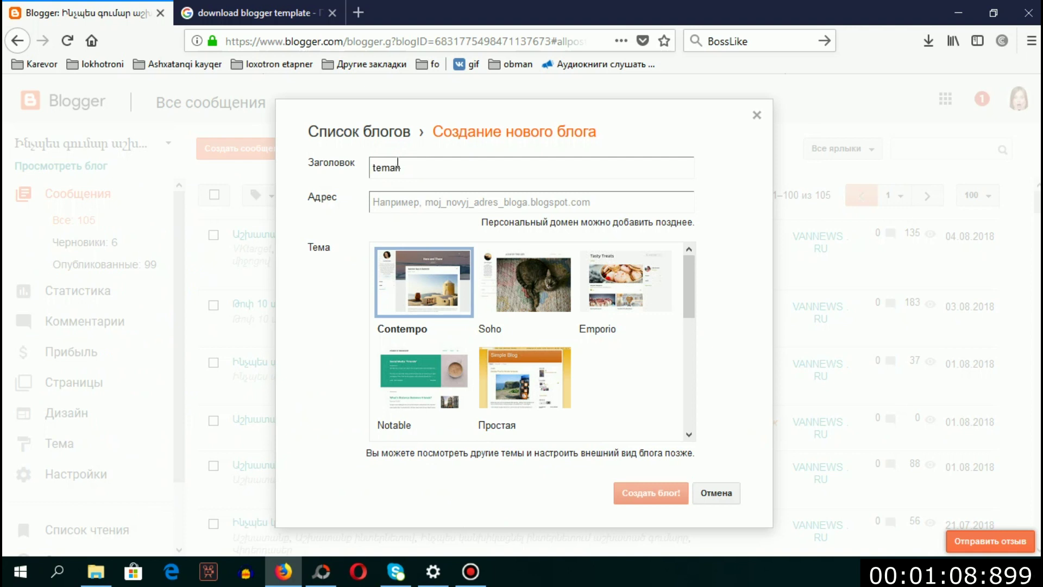
Set the new blog's address to teman-armenian.blogspot.com, adding the -armenian suffix after trying teman.blogspot.com.
click(418, 200)
text(teman)
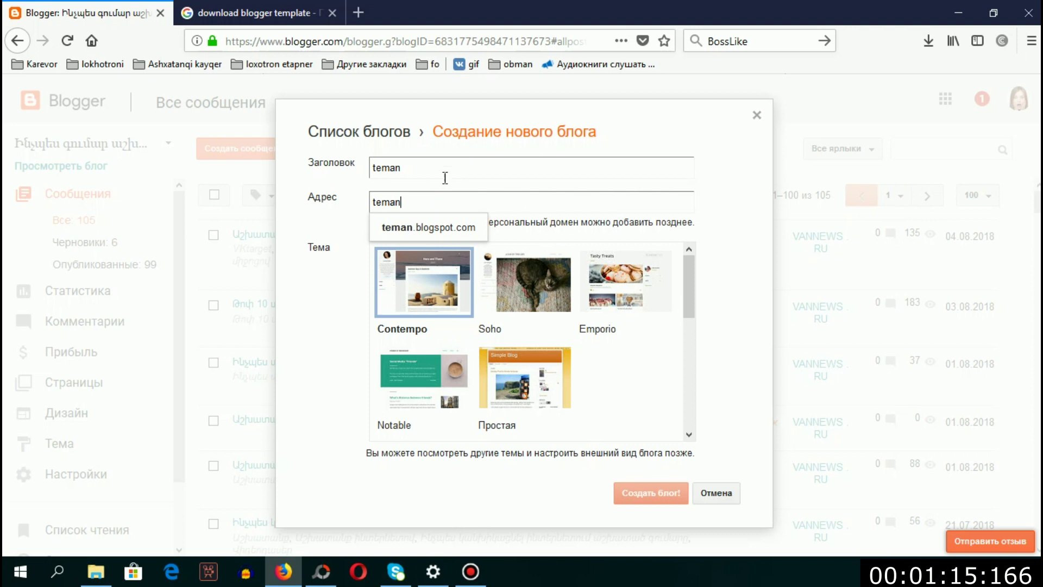
click(468, 232)
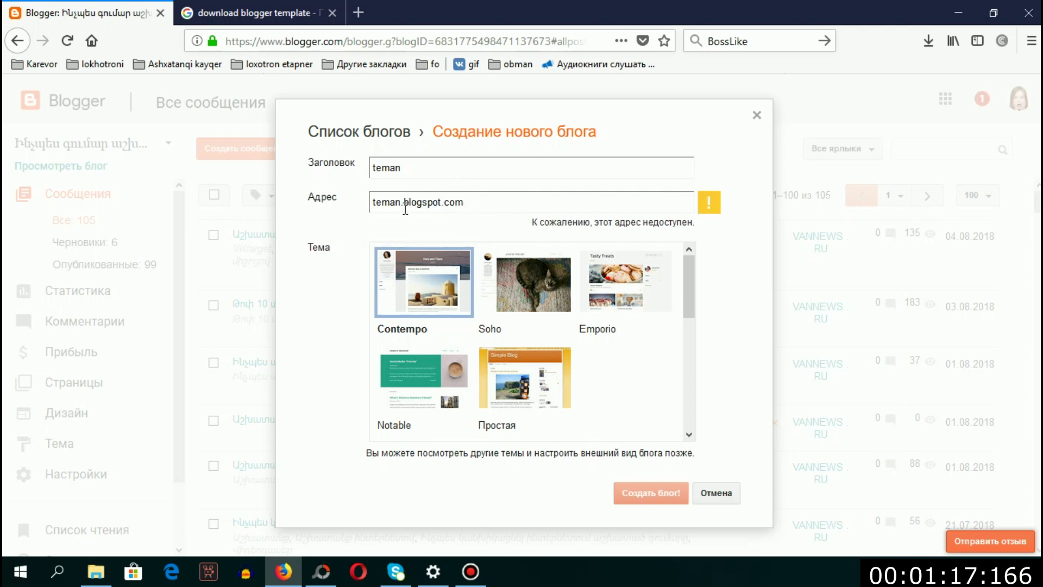
click(402, 204)
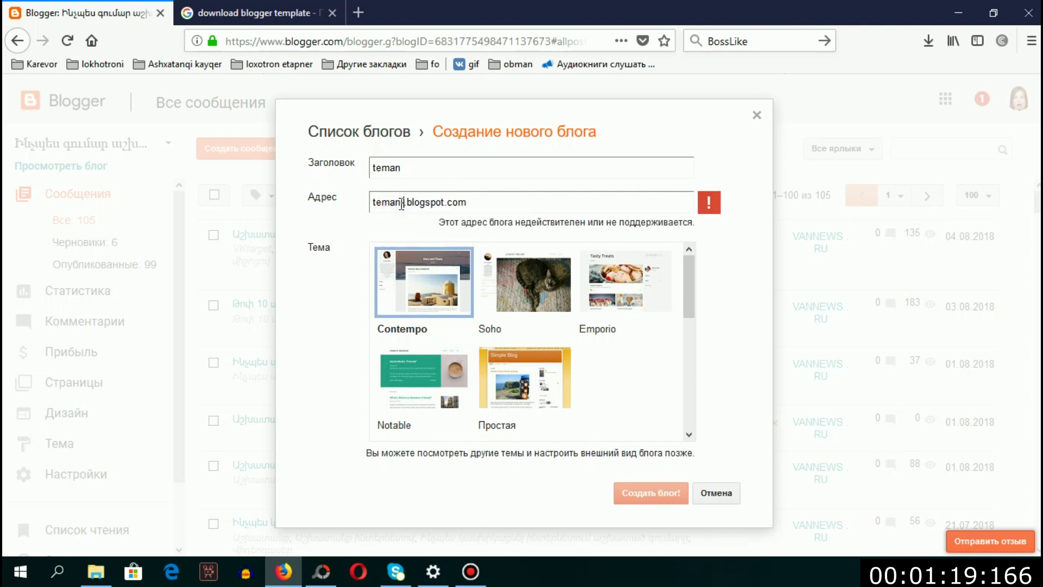
text(armenian)
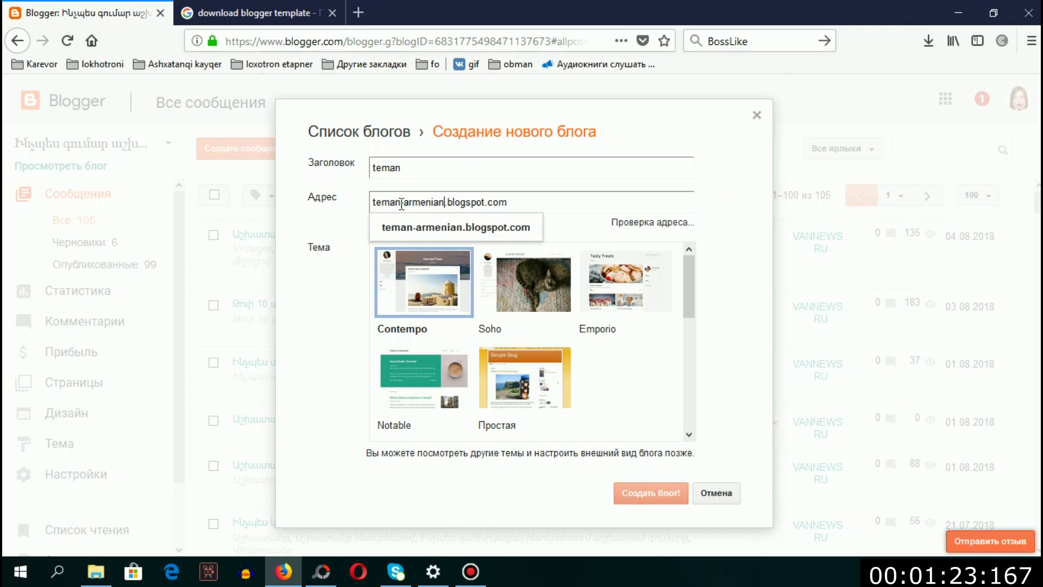
click(431, 226)
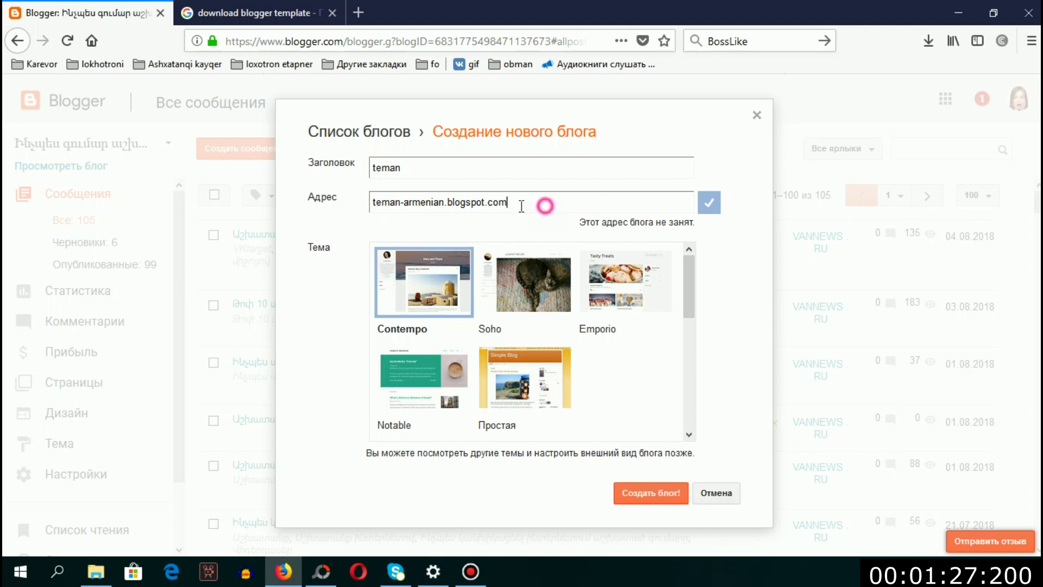
triple_click(551, 205)
click(535, 202)
drag(549, 202, 394, 207)
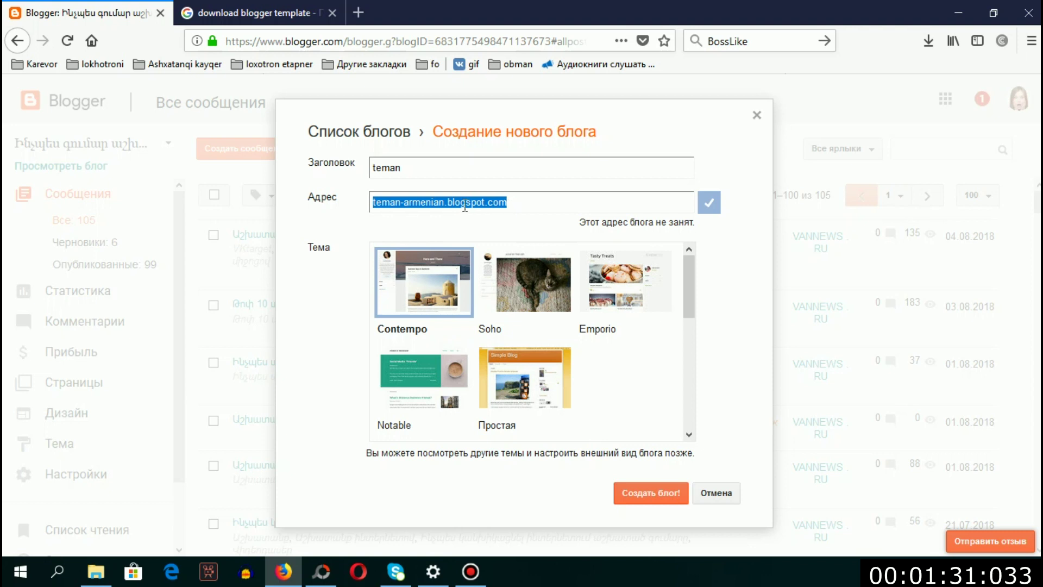
click(530, 208)
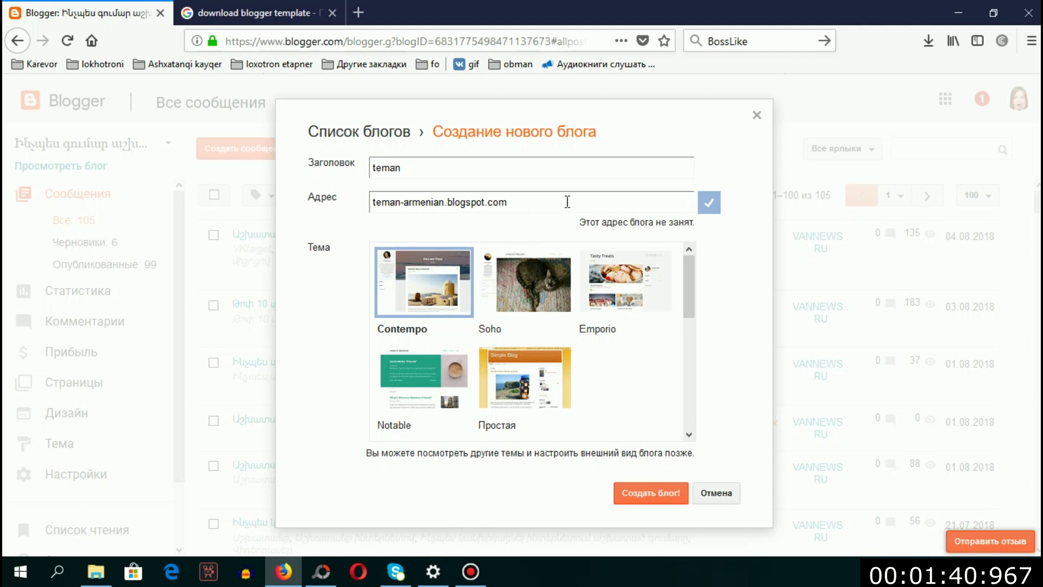
drag(561, 202, 582, 202)
click(399, 202)
click(433, 203)
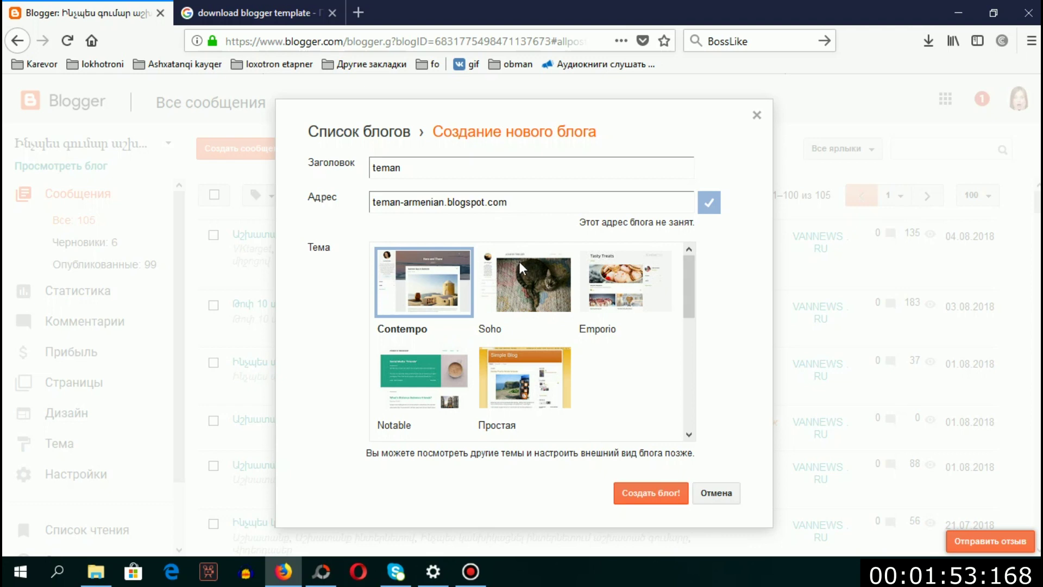
mouse_move(688, 280)
mouse_down()
mouse_move(705, 428)
mouse_move(712, 261)
mouse_up()
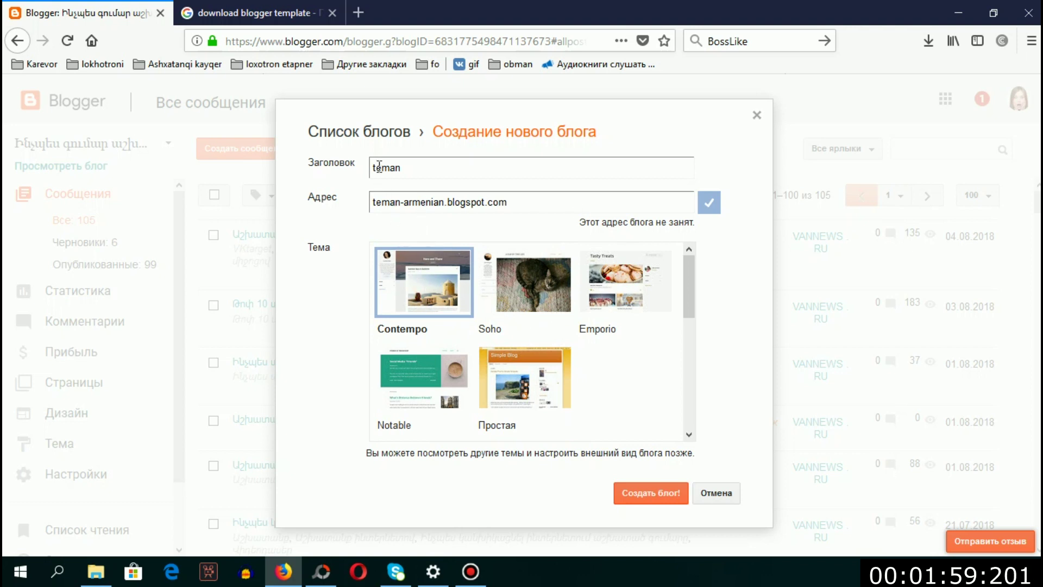
Create the teman blog with the Contempo theme and start a new post in it.
click(671, 496)
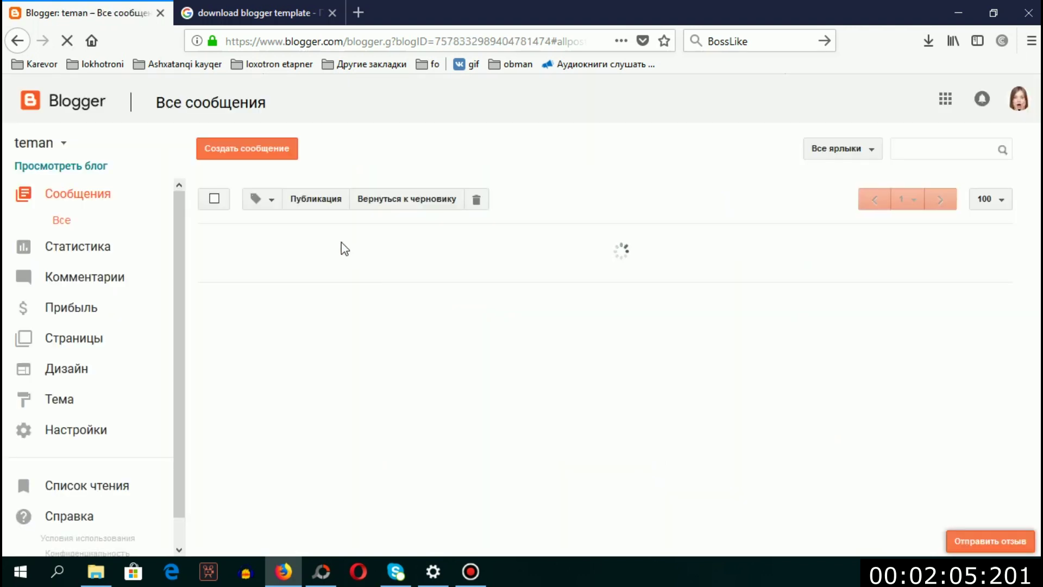
click(257, 154)
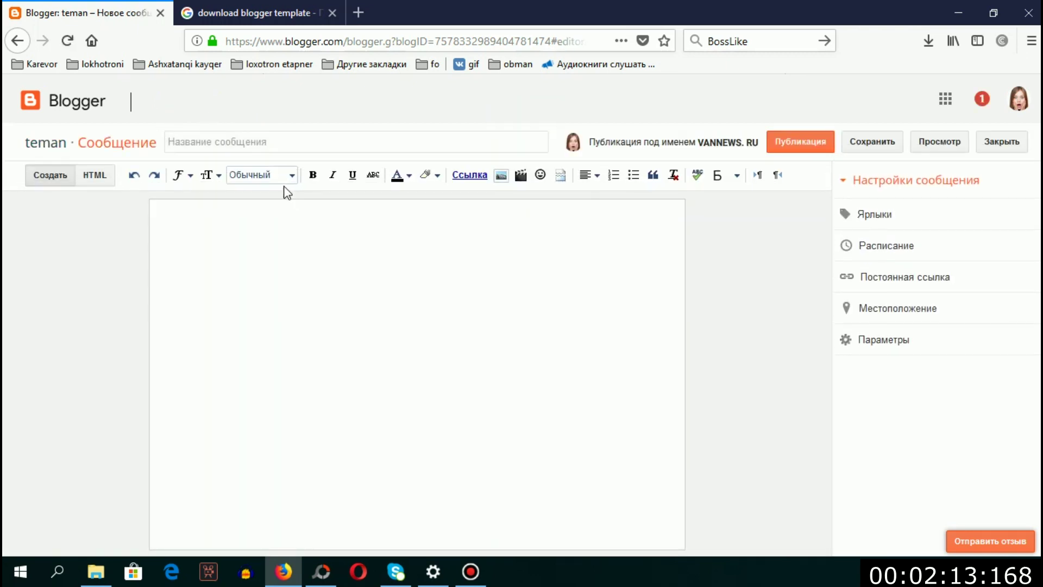
Look at the post's title field and the custom permalink option, leaving both fields empty.
click(193, 144)
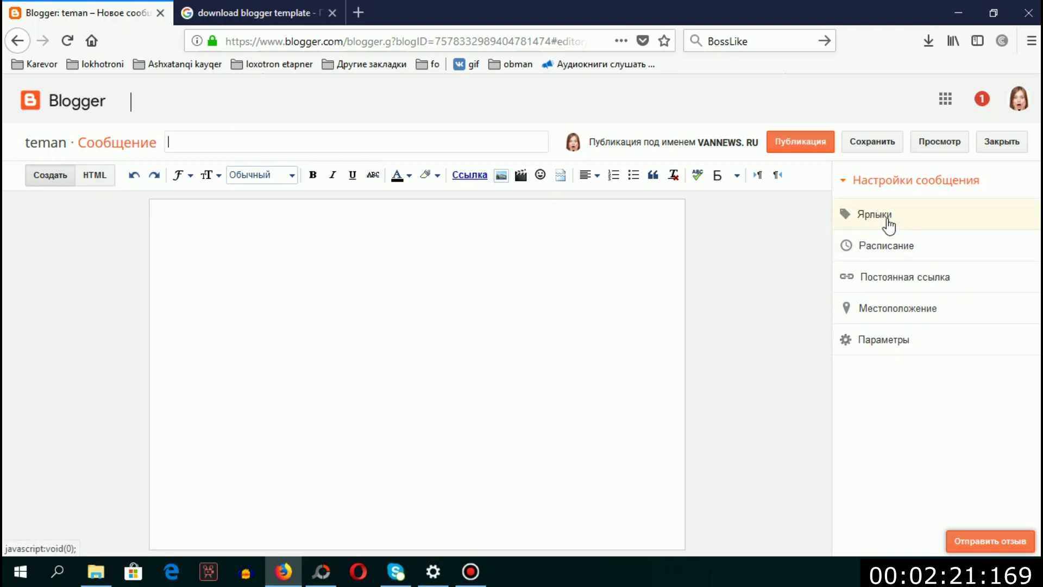
click(917, 281)
click(863, 345)
click(870, 374)
click(274, 140)
click(894, 375)
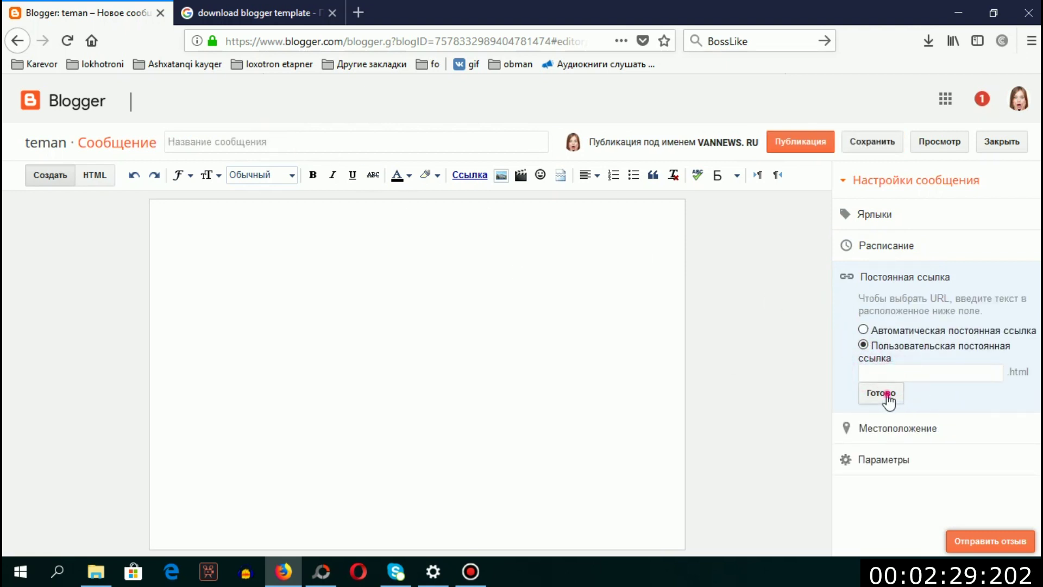
click(884, 398)
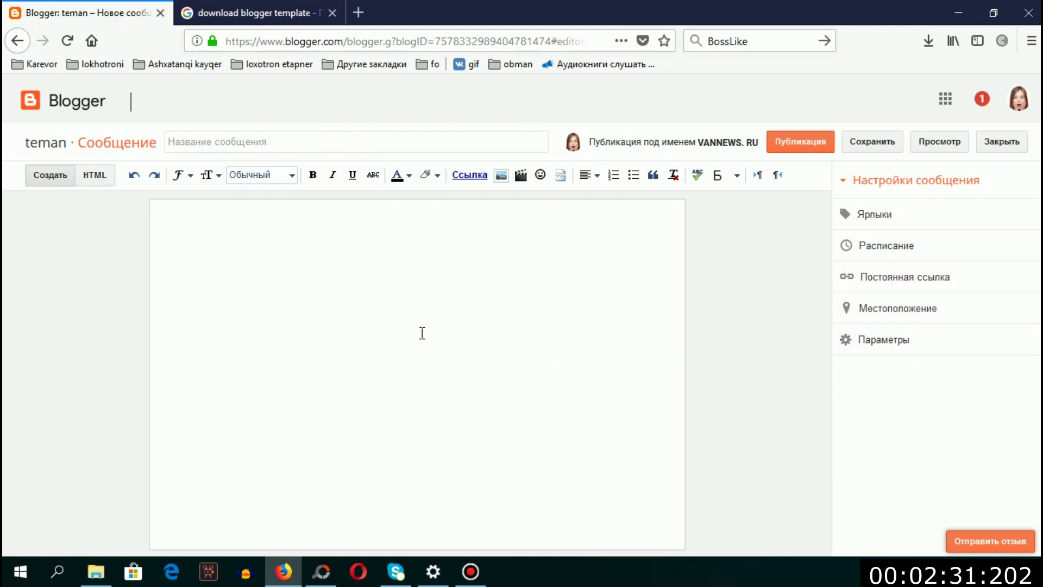
View the post body's HTML code, select all of it, and return to the compose view.
click(265, 215)
click(183, 216)
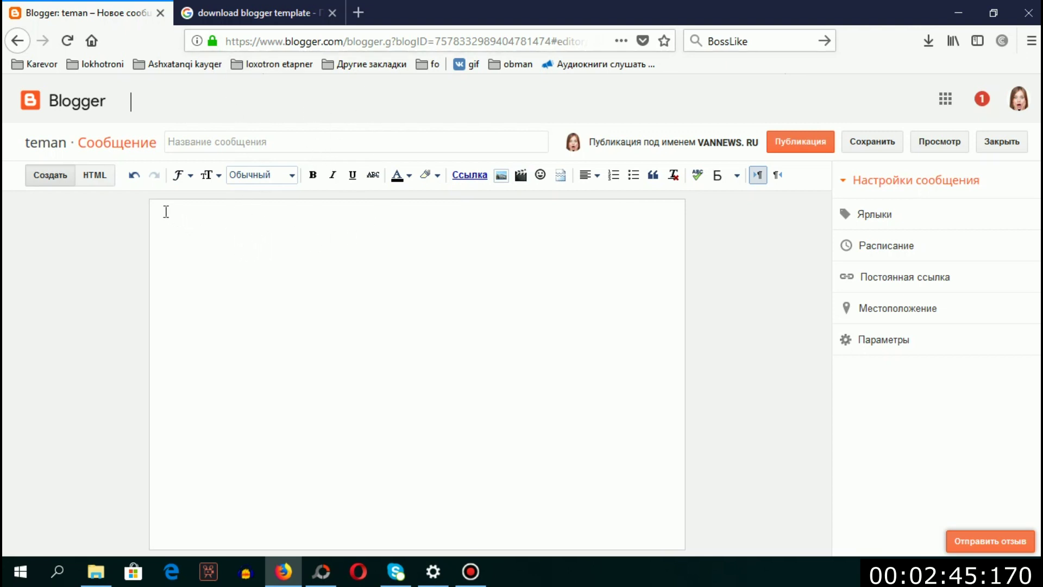
click(95, 175)
click(217, 233)
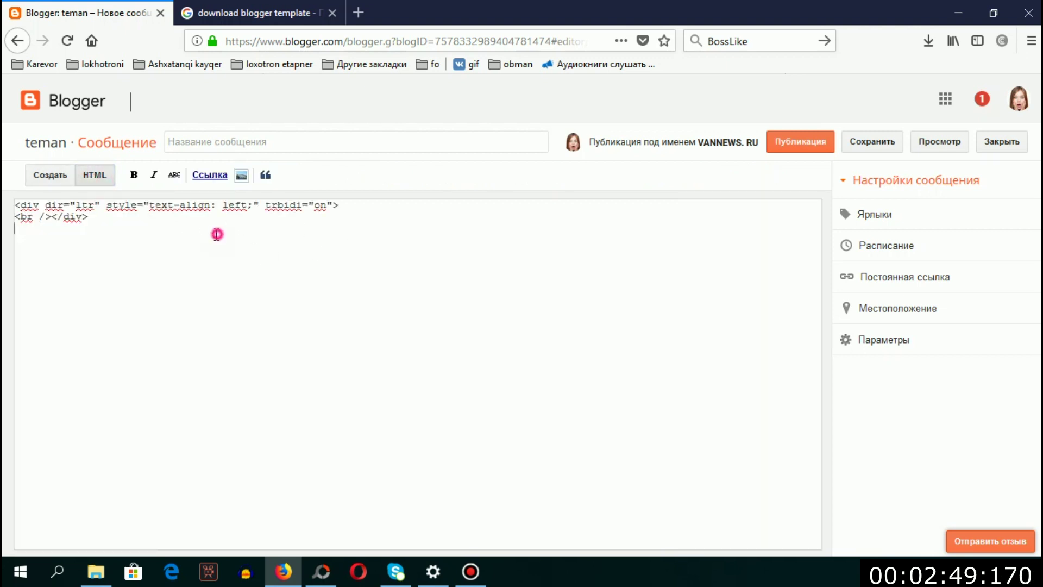
key(ctrl+a)
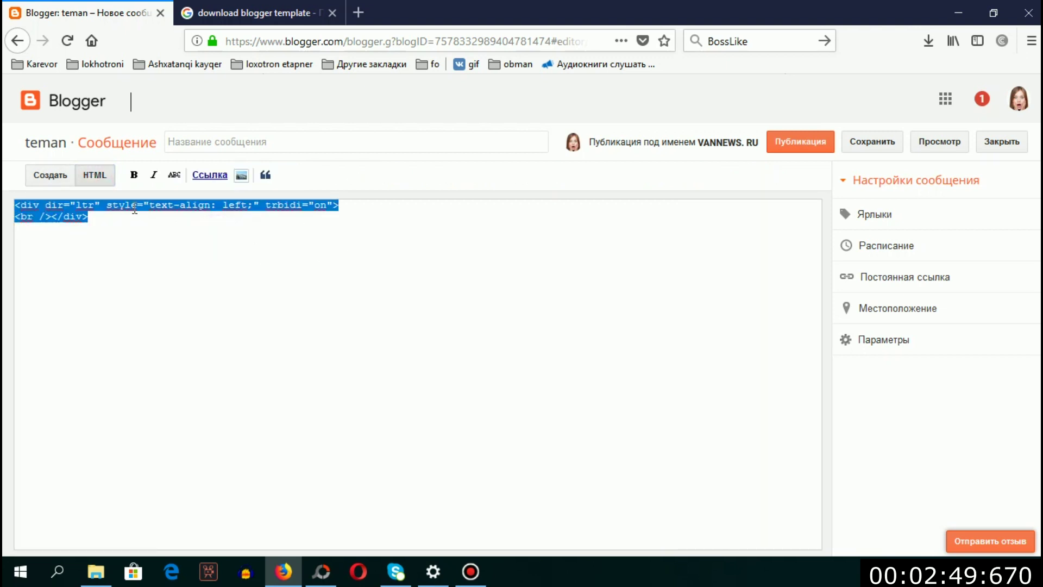
right_click(106, 220)
click(109, 250)
click(109, 225)
click(57, 179)
click(217, 239)
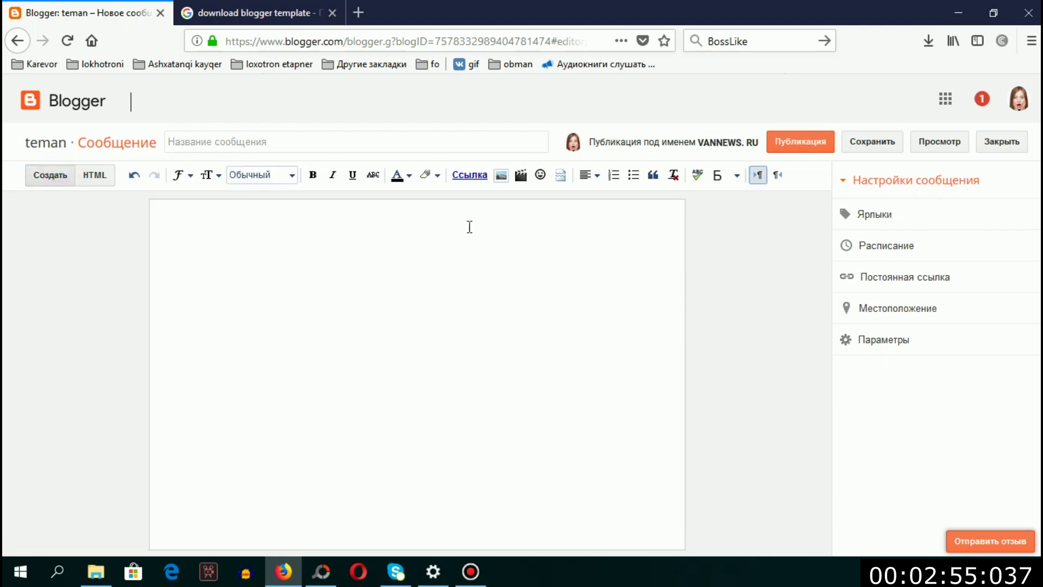
Enter the sample text gggnn in the post body.
right_click(163, 201)
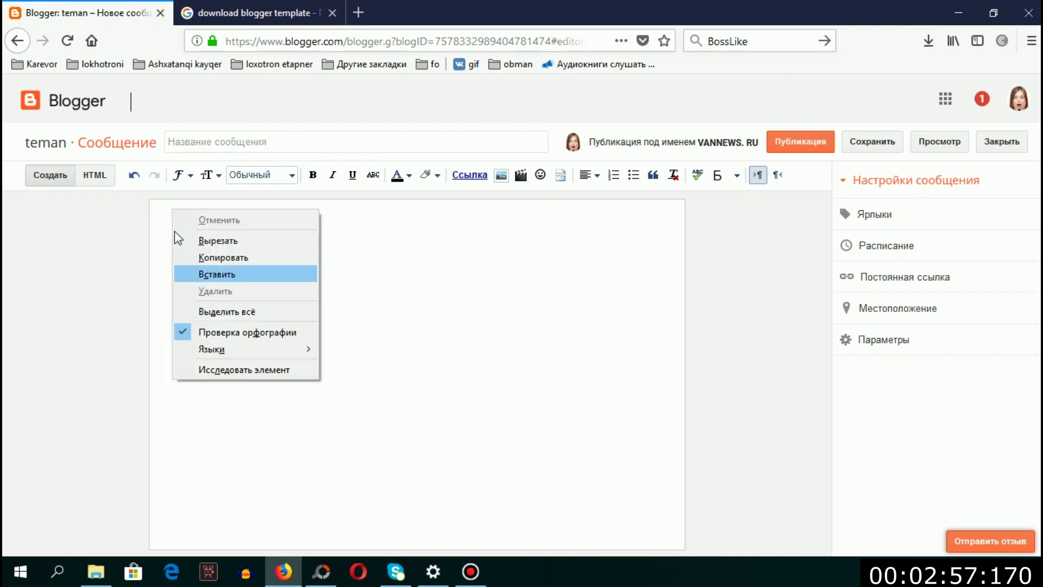
click(211, 273)
text(gggnn)
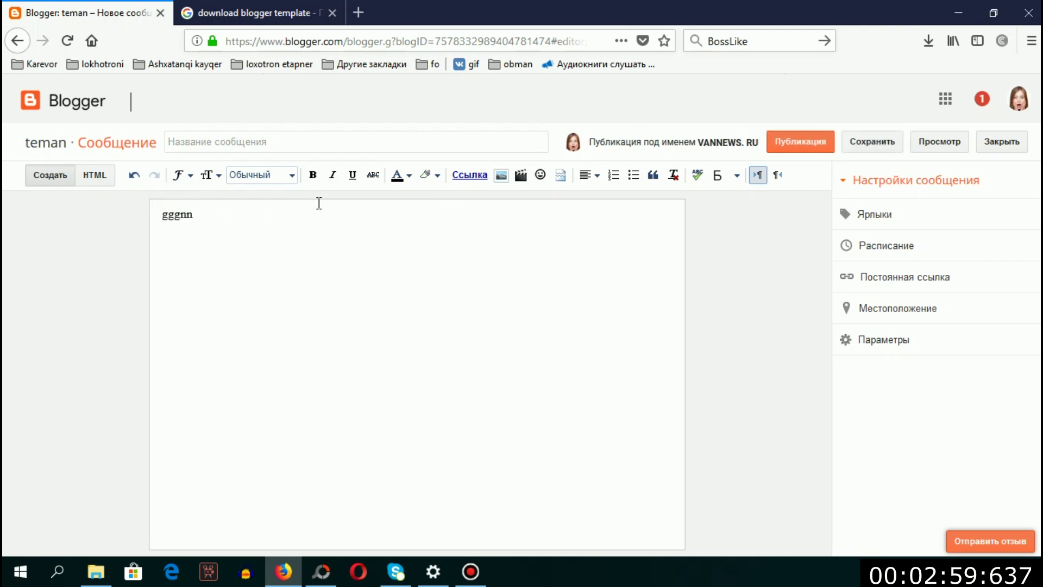
Turn the gggnn text into a link to dfbg that opens in a new window.
triple_click(319, 203)
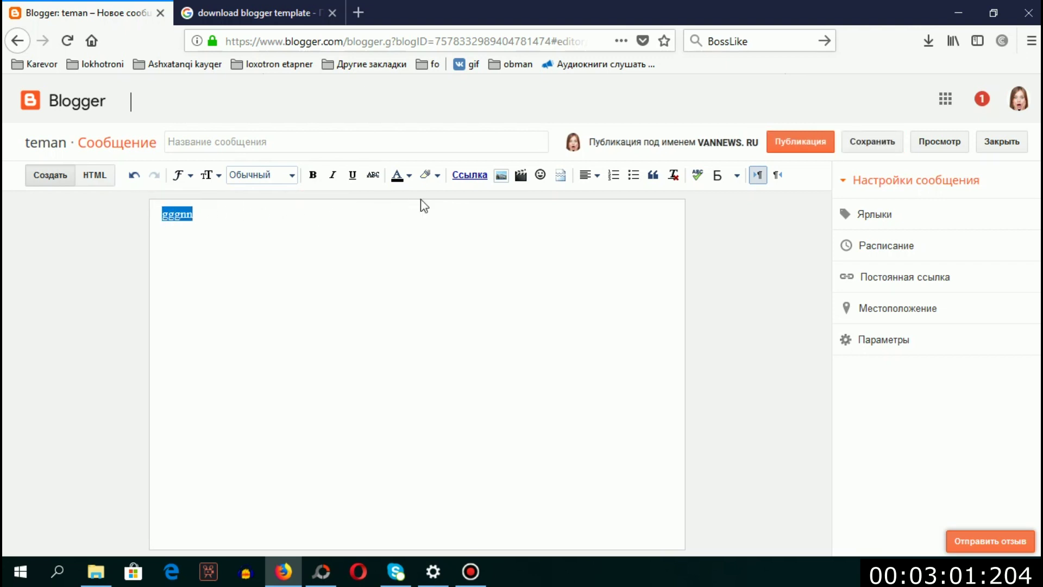
click(459, 182)
click(492, 298)
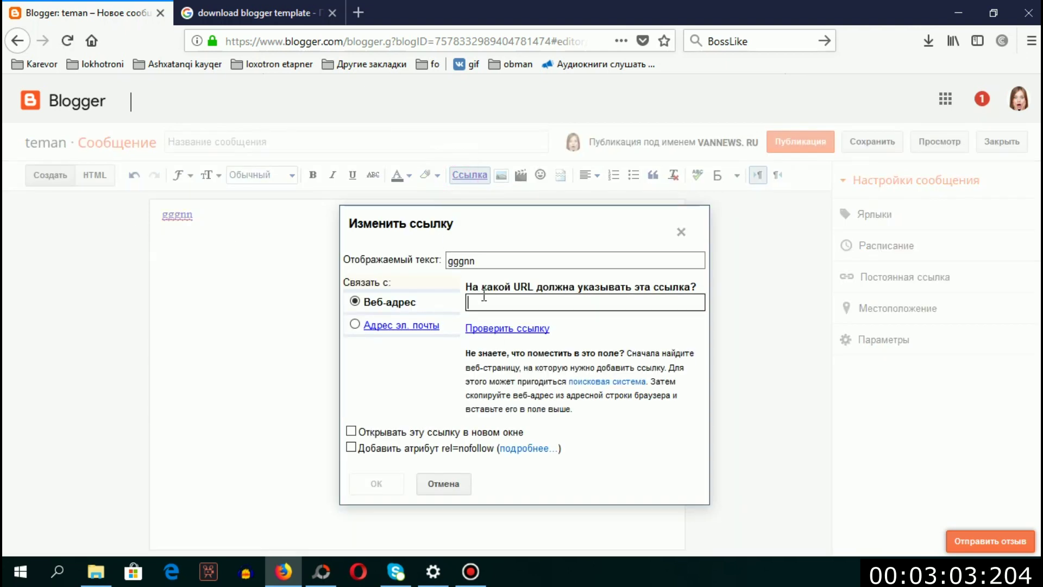
text(dfbg)
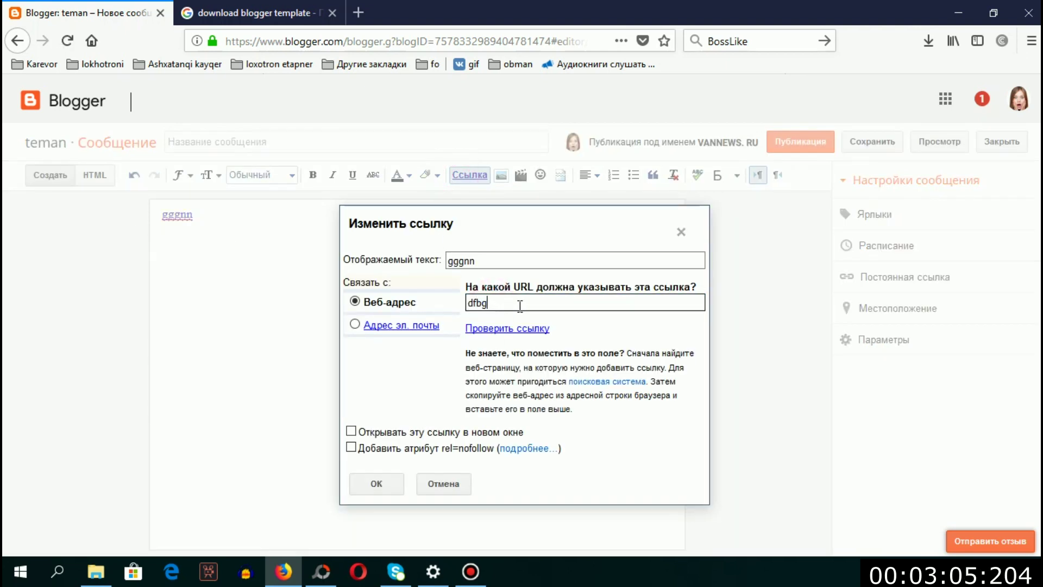
click(351, 431)
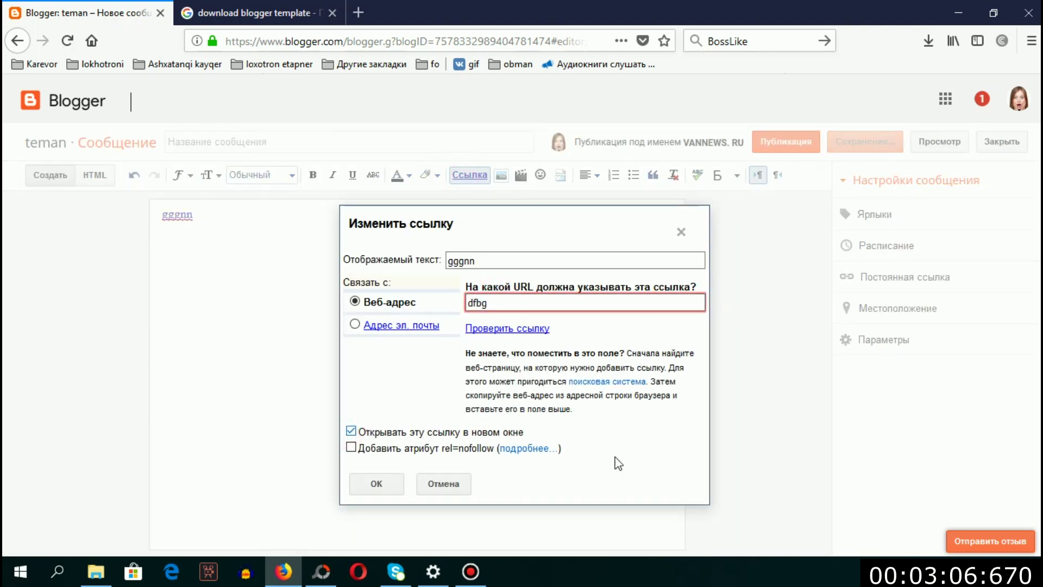
click(376, 484)
Start a new line below the linked gggnn text in the post body.
click(174, 217)
double_click(174, 217)
click(158, 216)
click(244, 212)
double_click(389, 219)
click(198, 214)
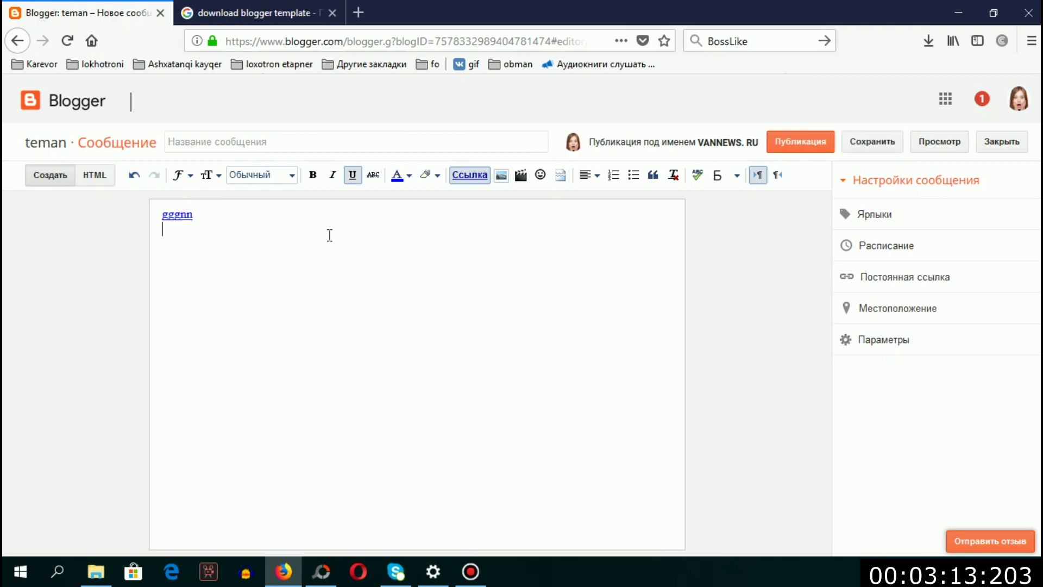
Add the text ghjg on a second line in the post body and format both lines as a bulleted list.
key(Return)
text(ghig)
key(ctrl+a)
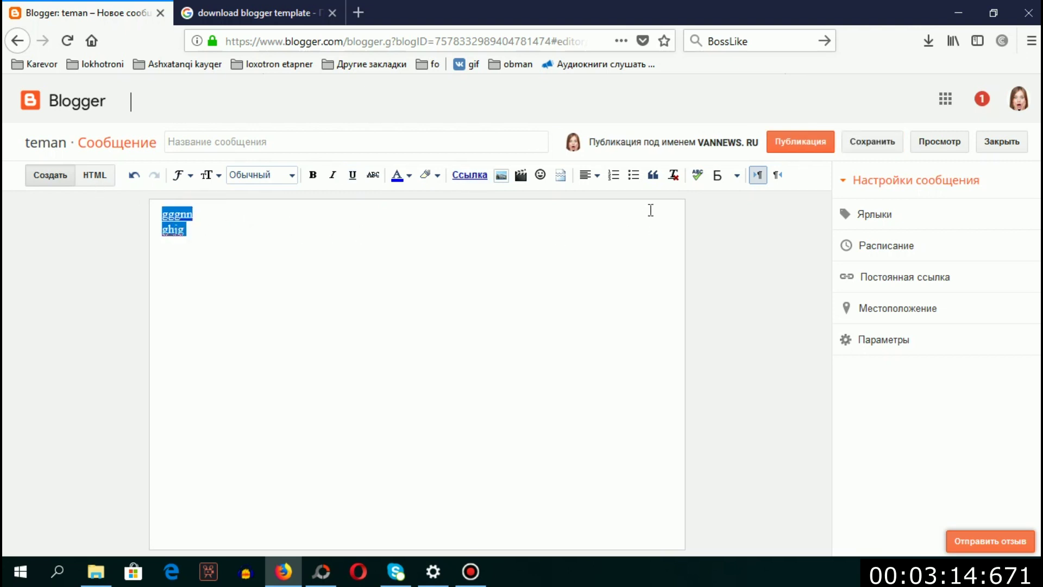
click(616, 182)
click(636, 176)
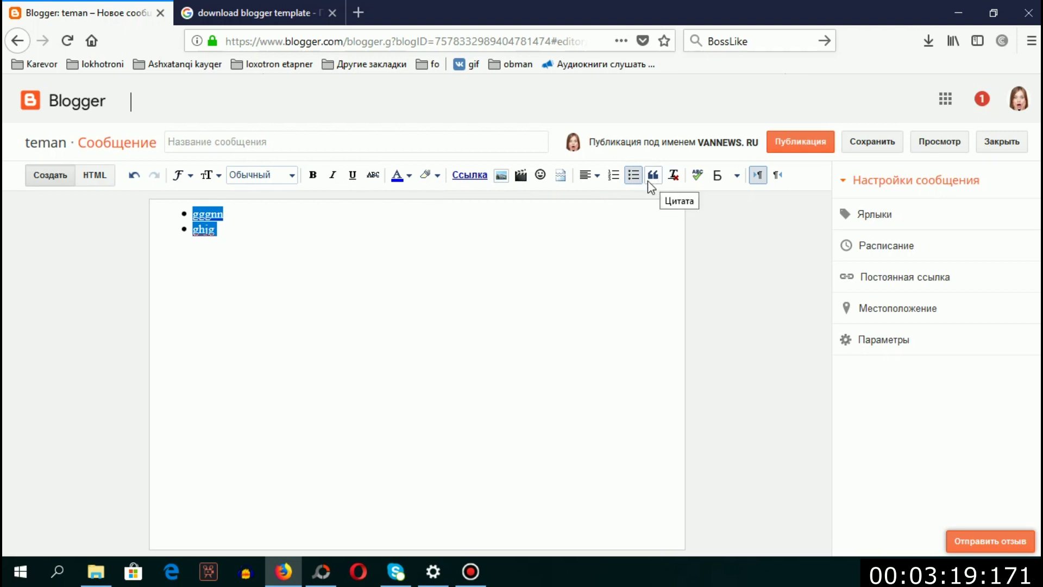
Browse the special character categories, including the smileys, and close the character picker without inserting anything.
click(540, 174)
click(347, 288)
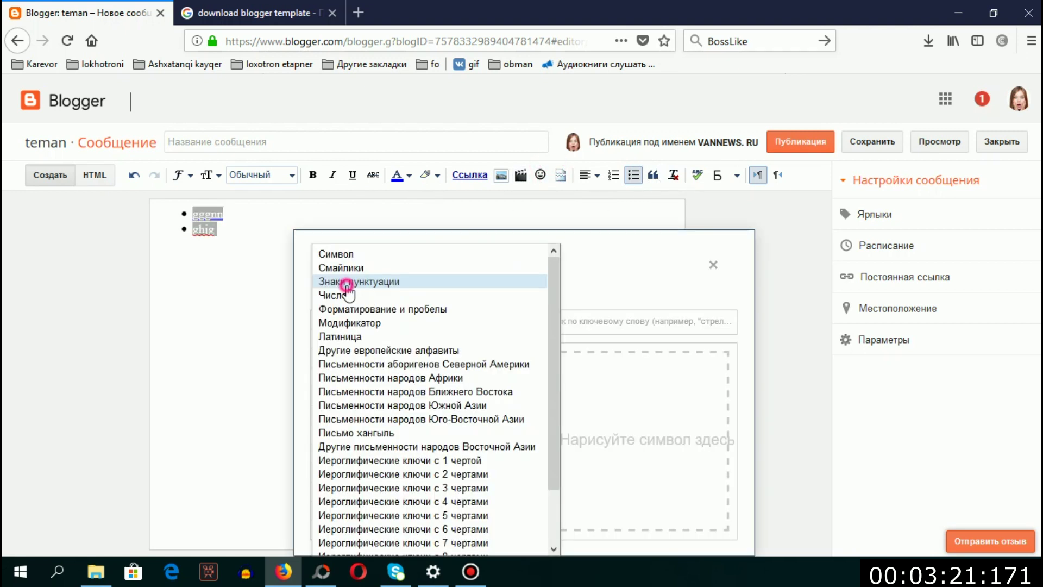
click(342, 268)
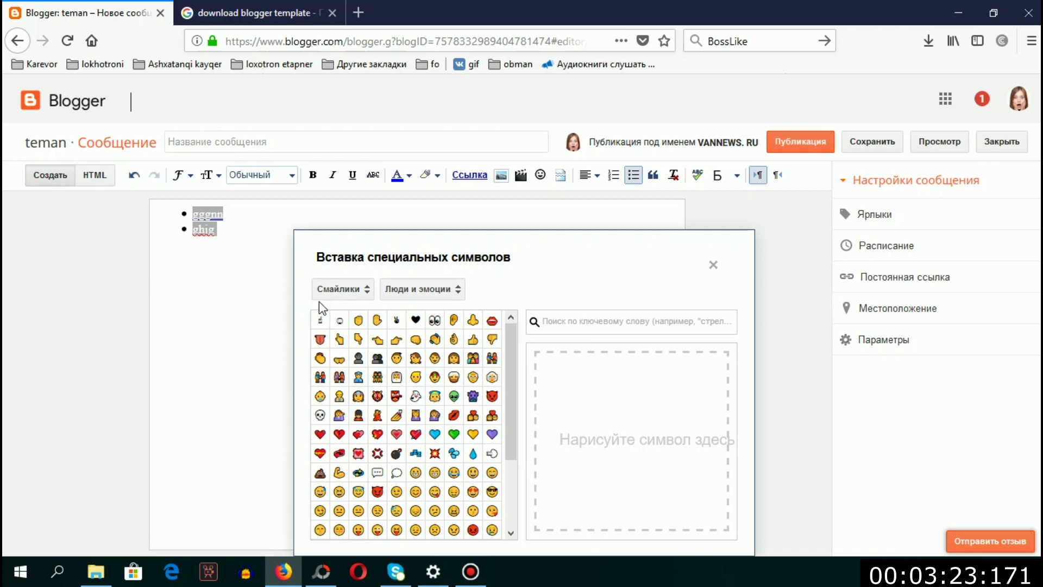
click(343, 289)
click(340, 320)
click(339, 288)
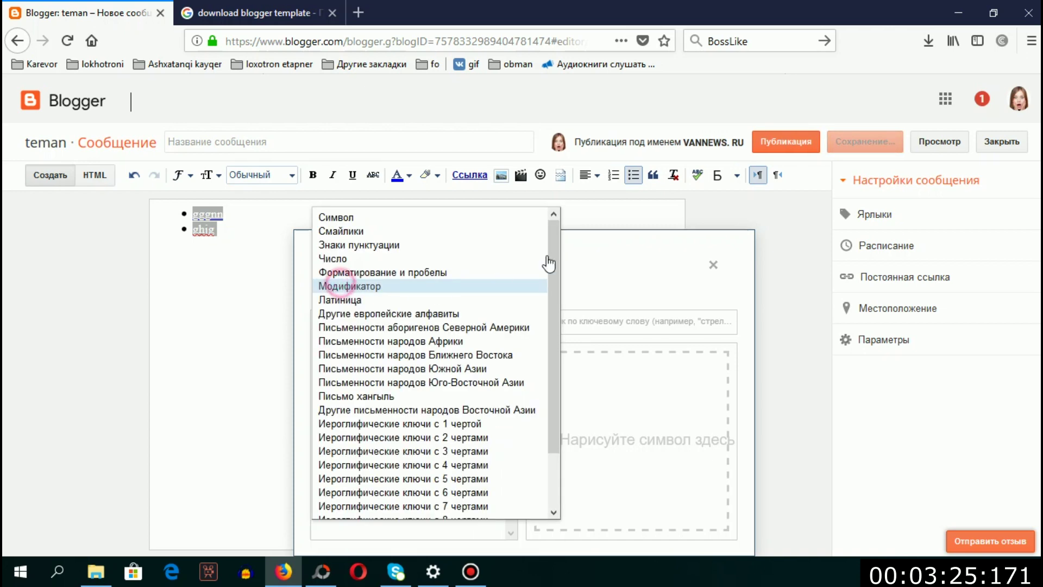
click(714, 264)
Try justified alignment on the bulleted list, then align it to the right.
click(588, 176)
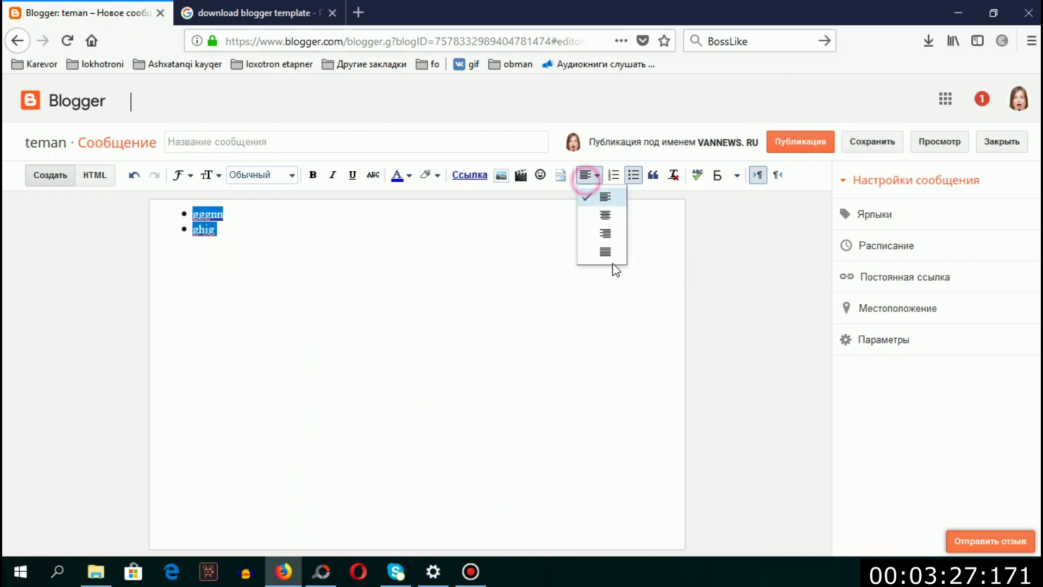
click(605, 251)
click(589, 175)
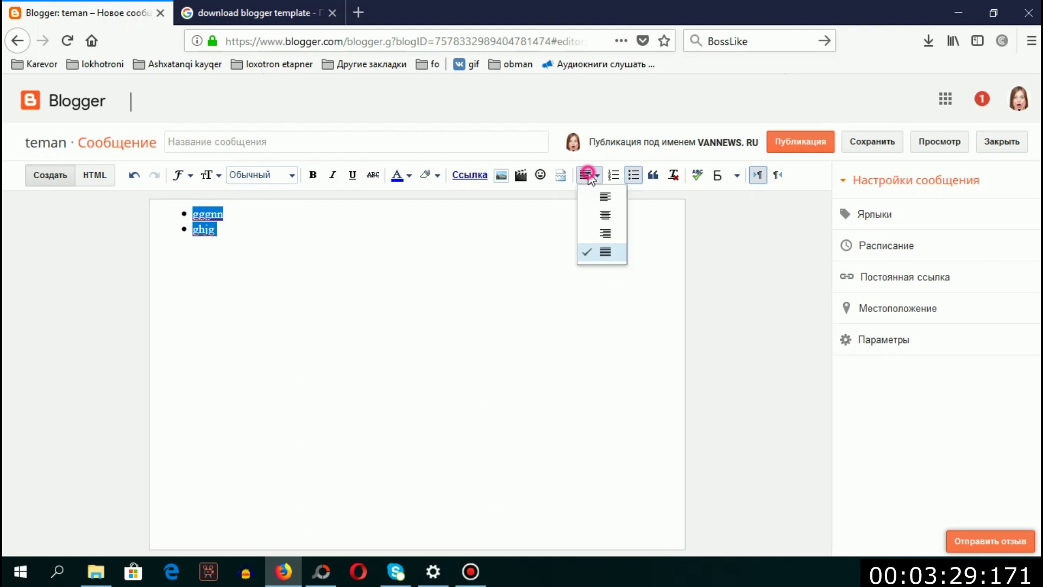
click(617, 228)
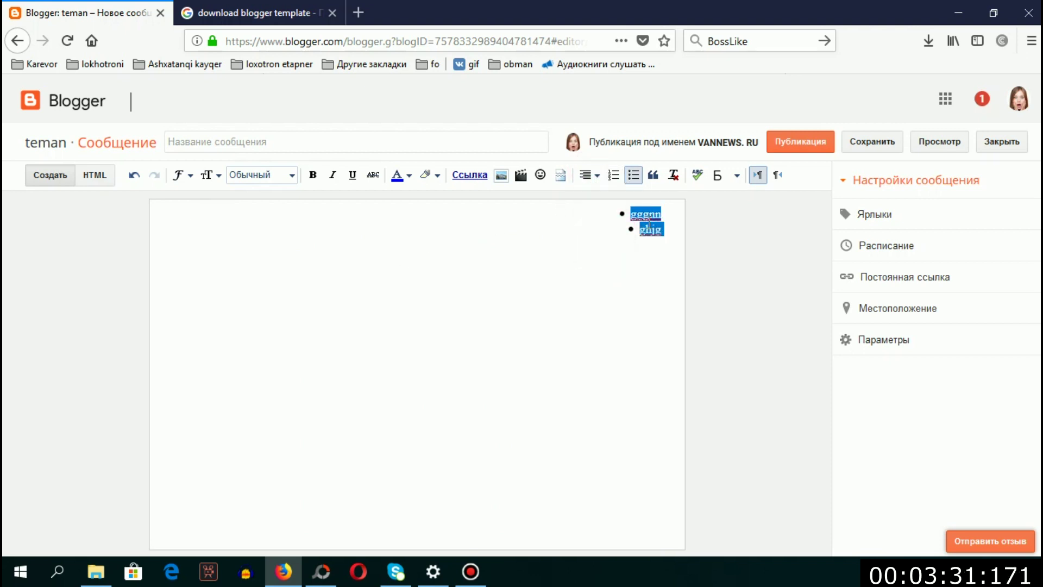
click(438, 175)
click(409, 175)
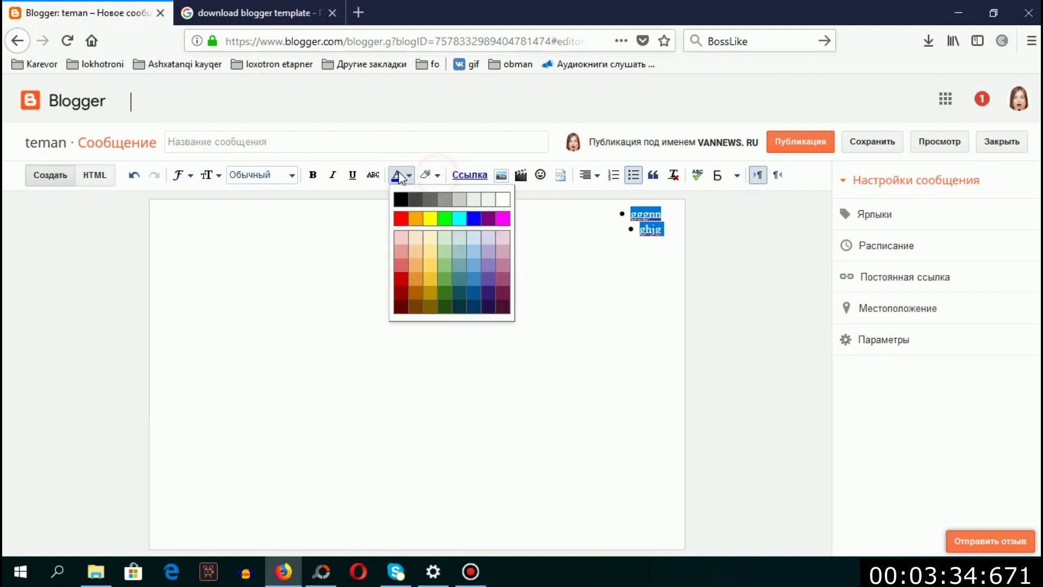
click(314, 179)
click(313, 175)
Close the post editor, discarding unsaved changes, and choose to edit the gggnnghjg draft in the post list.
click(1003, 142)
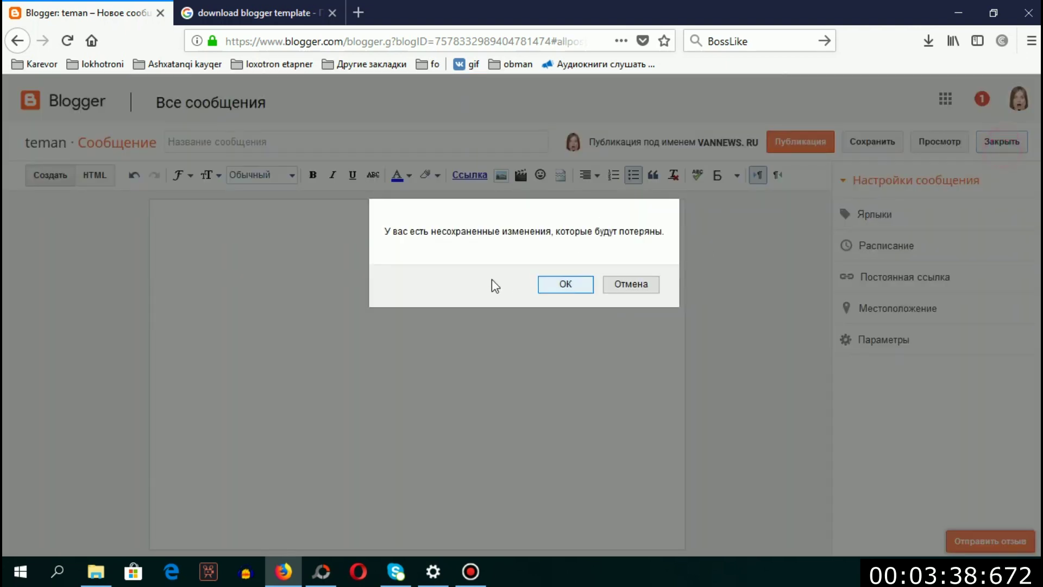
click(581, 283)
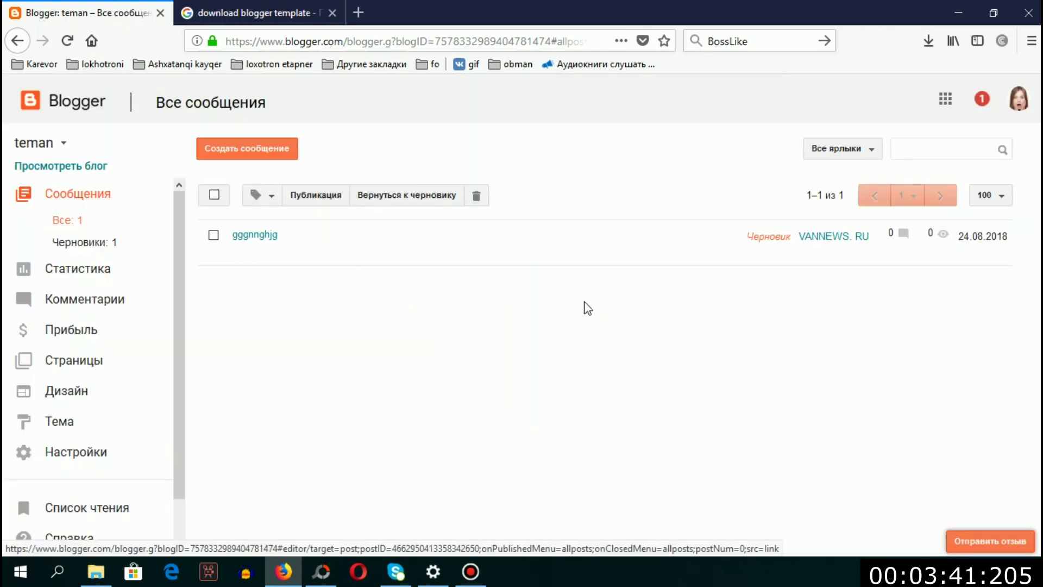
click(259, 251)
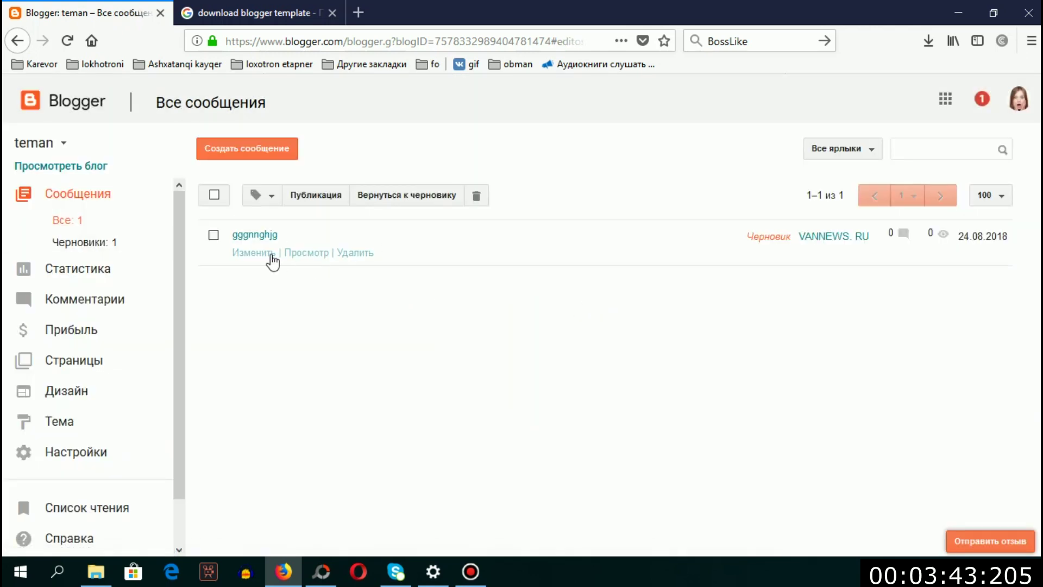
View the blog's statistics overview and its pages section, and return to the list of all posts.
click(135, 269)
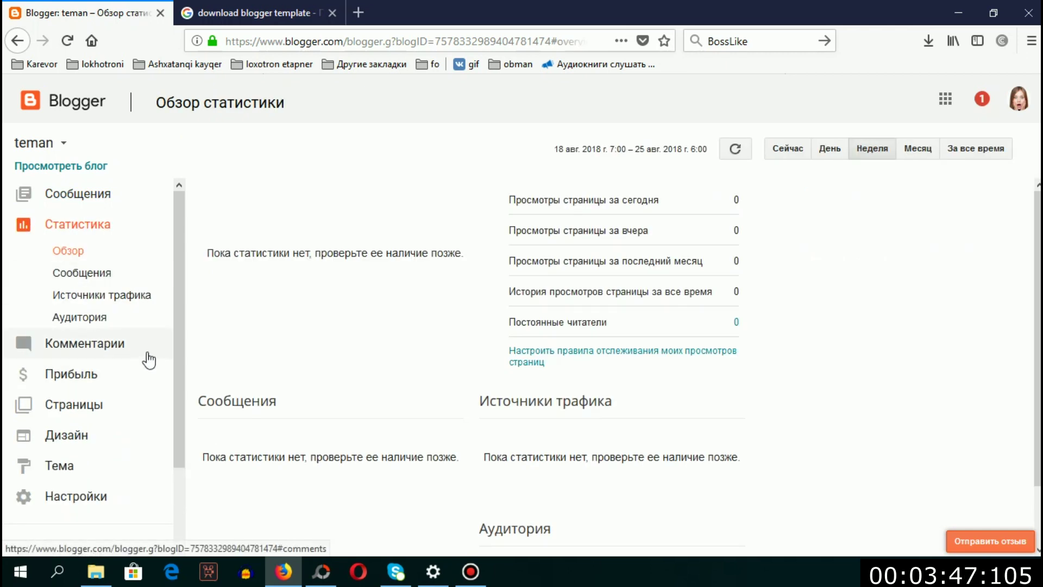
scroll(141, 364, down, 2)
click(101, 341)
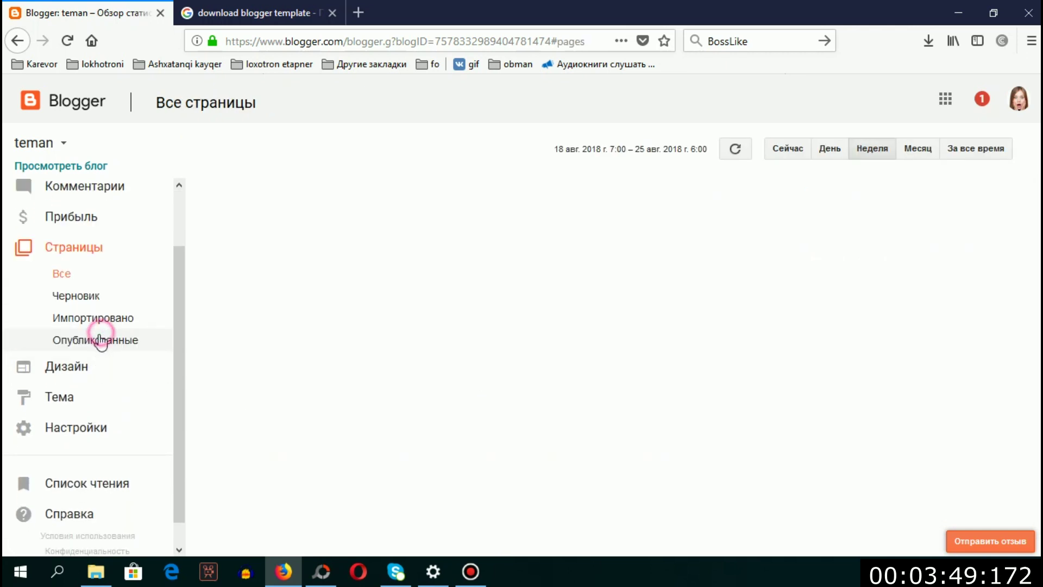
scroll(96, 326, up, 2)
click(69, 201)
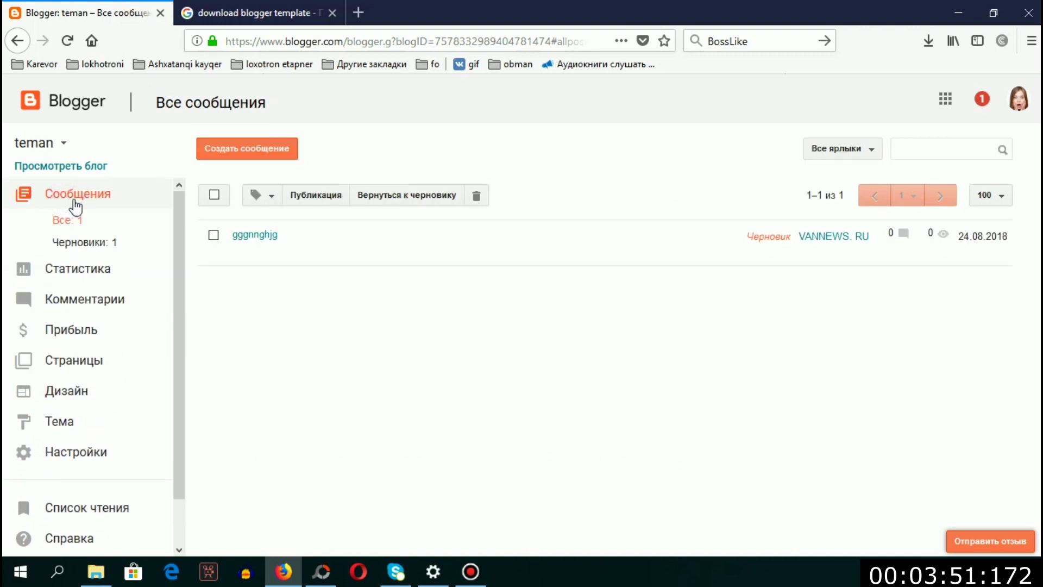
Open the gooyaabitemplates.com result of the "download blogger template" search in a new browser tab and switch to it.
click(268, 17)
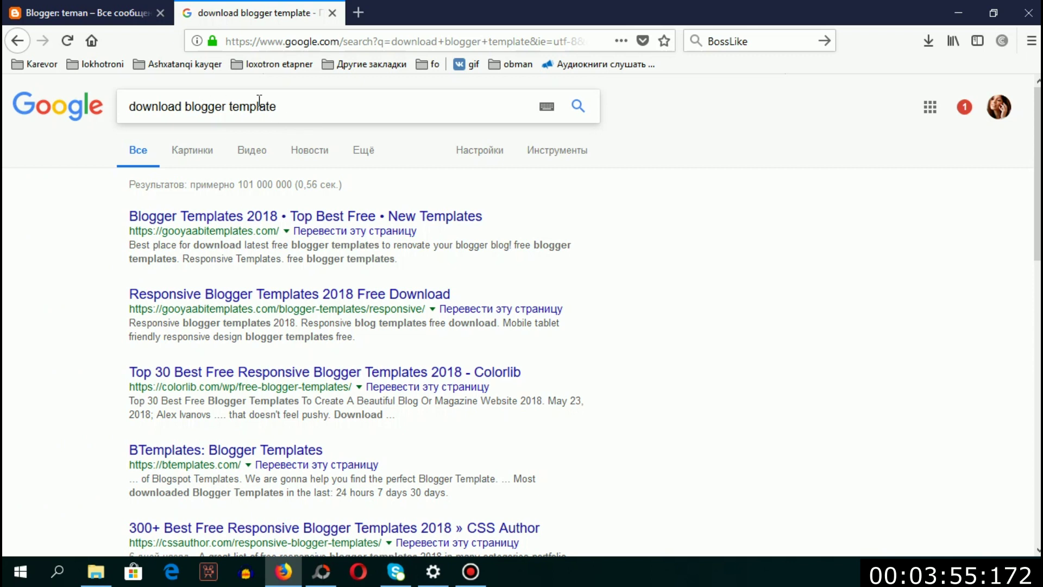
click(308, 102)
click(77, 259)
right_click(331, 219)
click(418, 224)
click(369, 11)
click(242, 11)
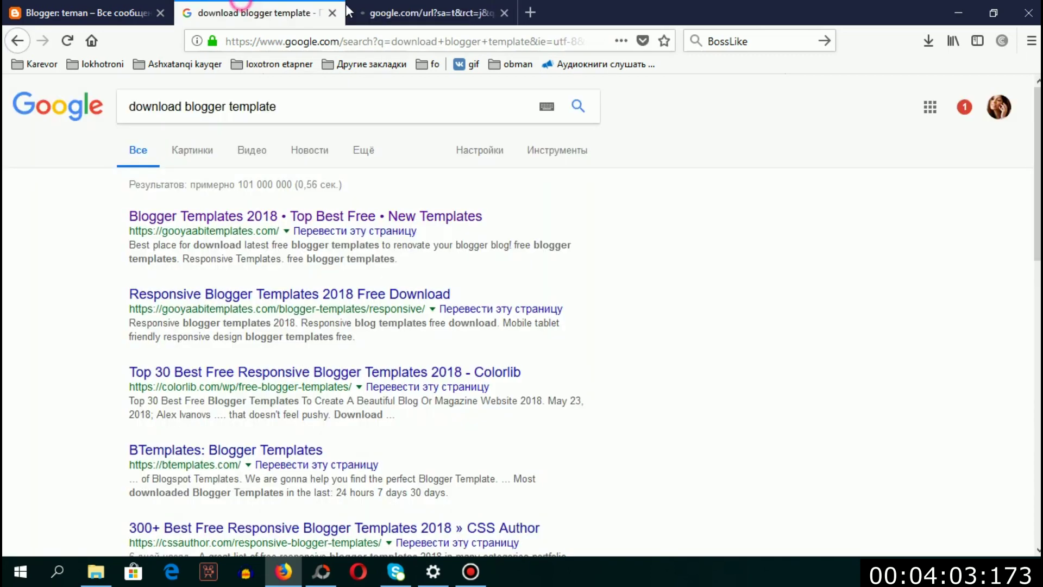
click(370, 11)
click(245, 11)
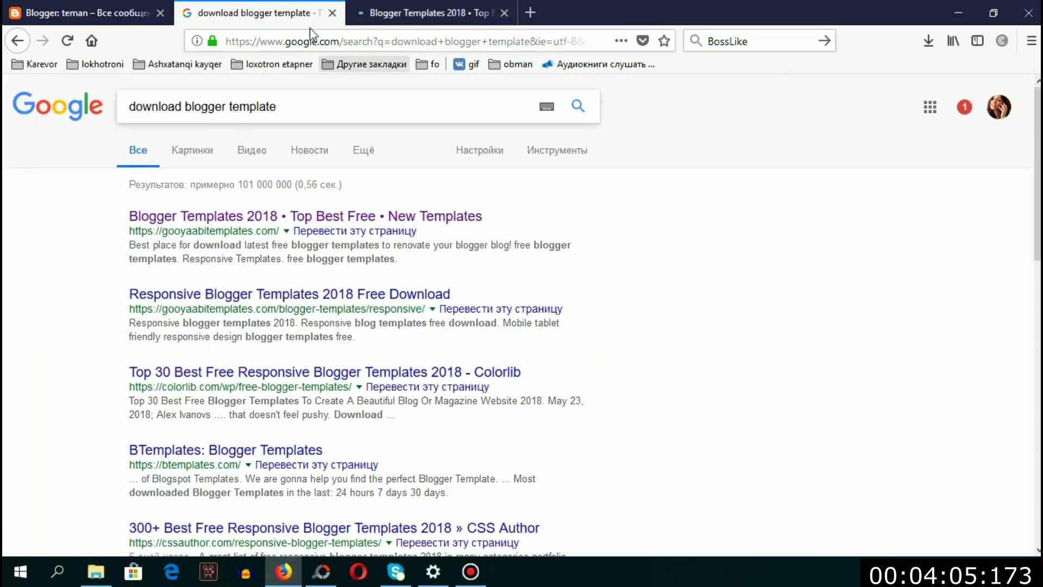
click(464, 10)
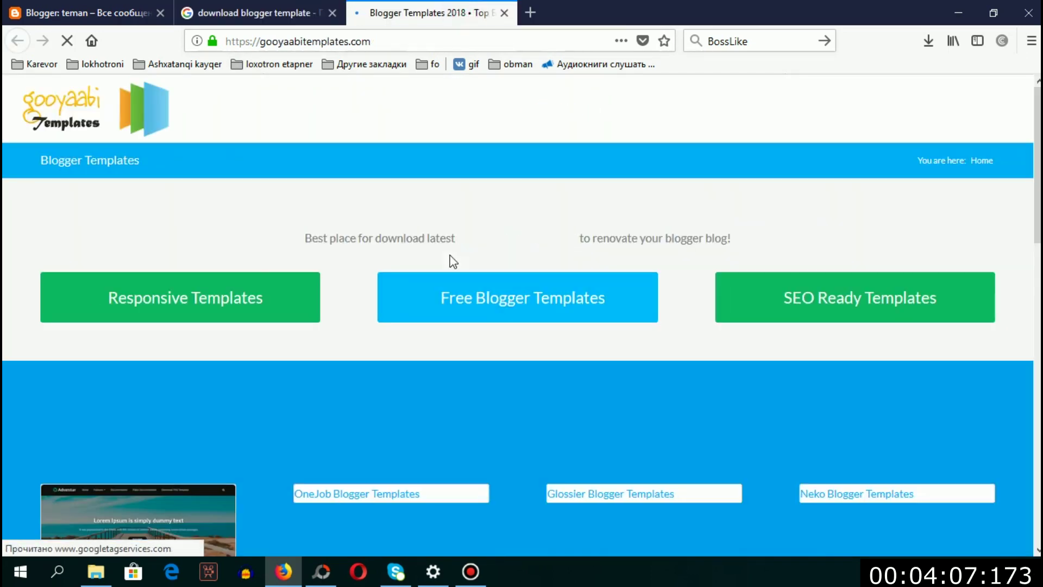
Browse the gallery of free Blogger templates and open the page of the Cyber template.
scroll(657, 245, down, 5)
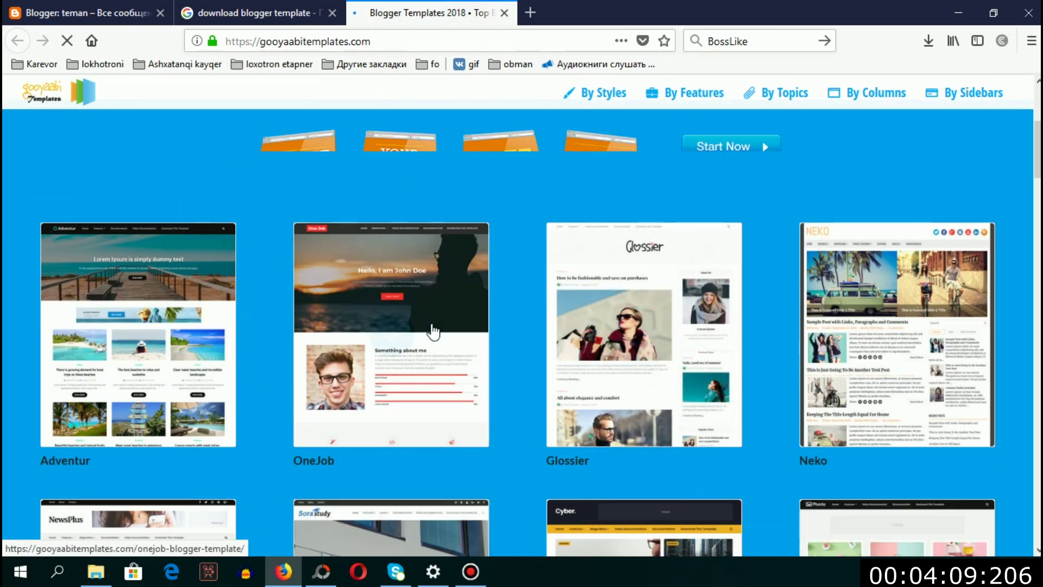
scroll(489, 347, down, 4)
scroll(512, 339, down, 3)
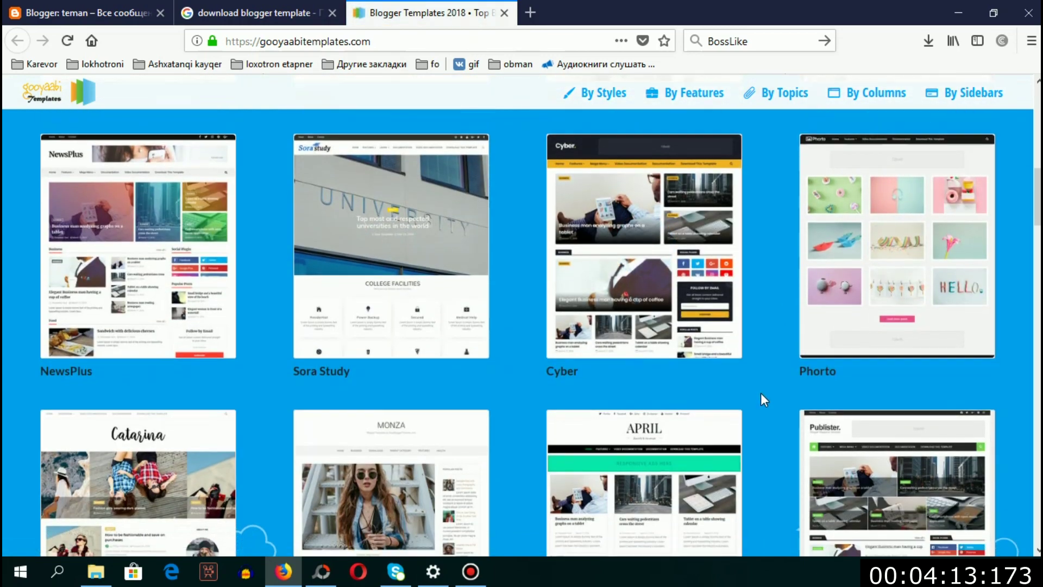
scroll(765, 401, down, 1)
click(662, 184)
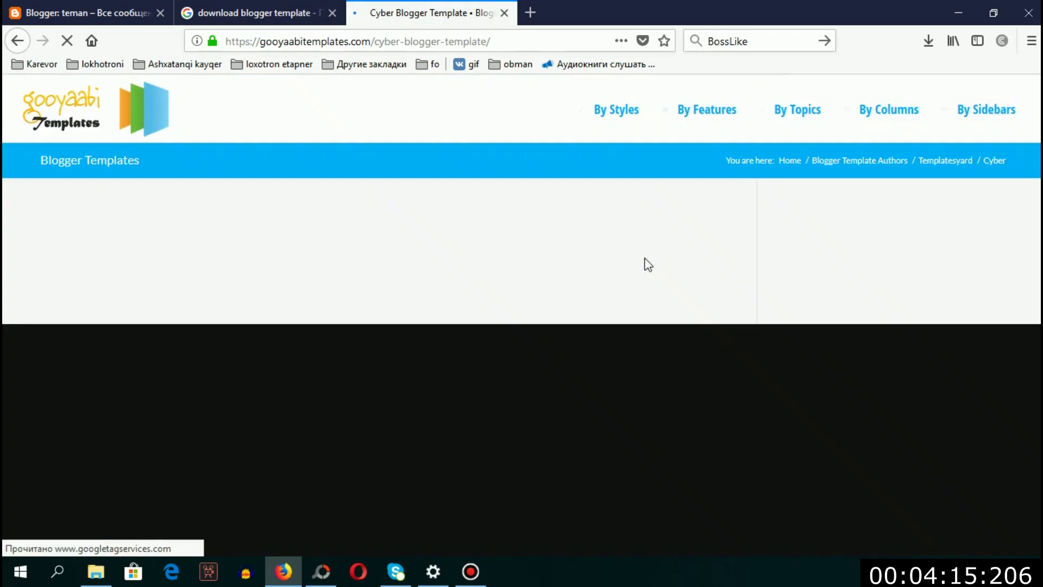
Download the Cyber template and save the Cyber.zip file to the computer.
scroll(598, 370, down, 4)
scroll(598, 372, down, 5)
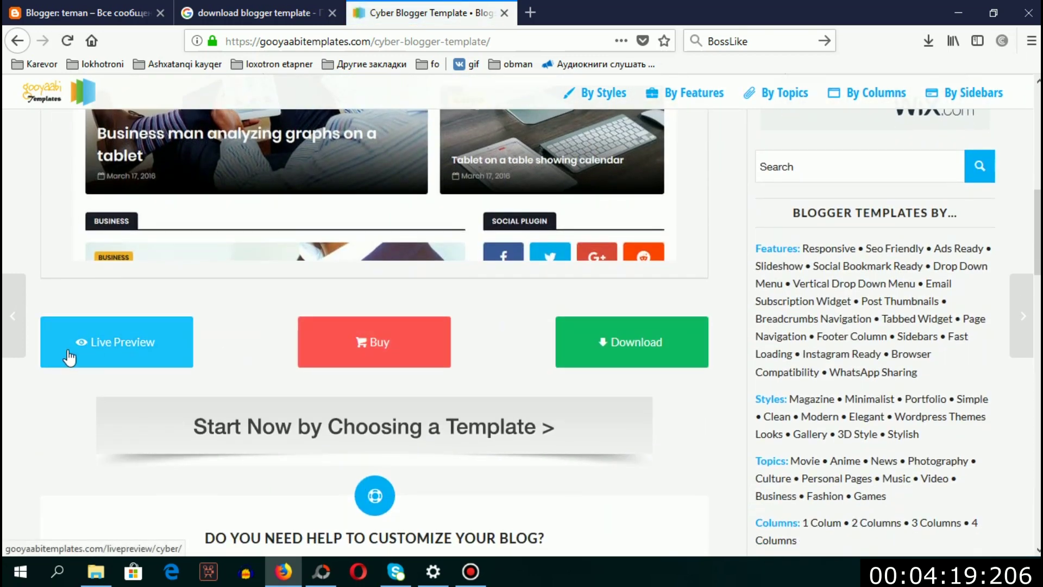
click(616, 350)
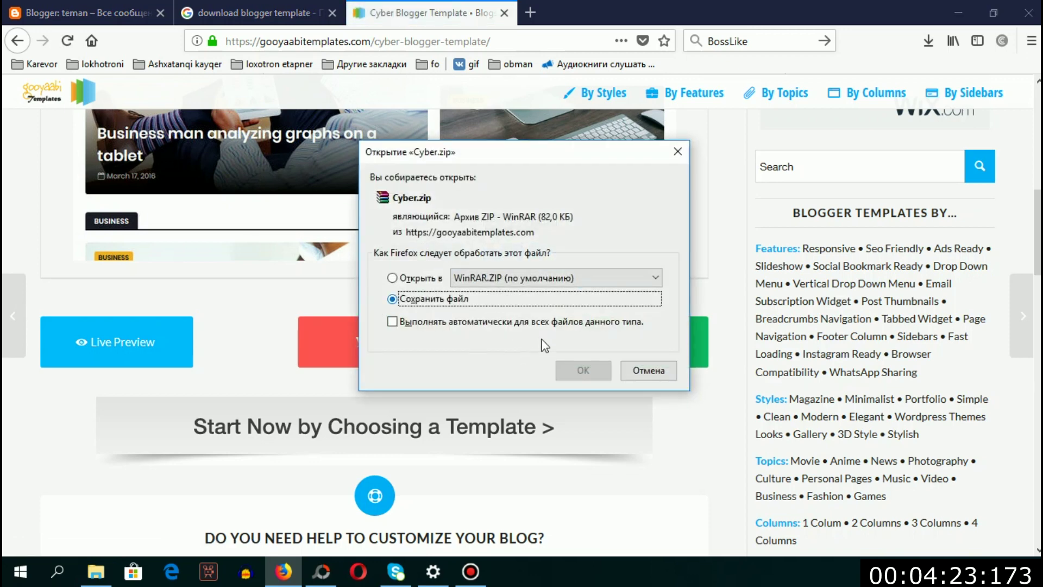
click(587, 373)
Open the downloaded Cyber.zip from its folder in WinRAR and dismiss the licence purchase reminder.
click(932, 45)
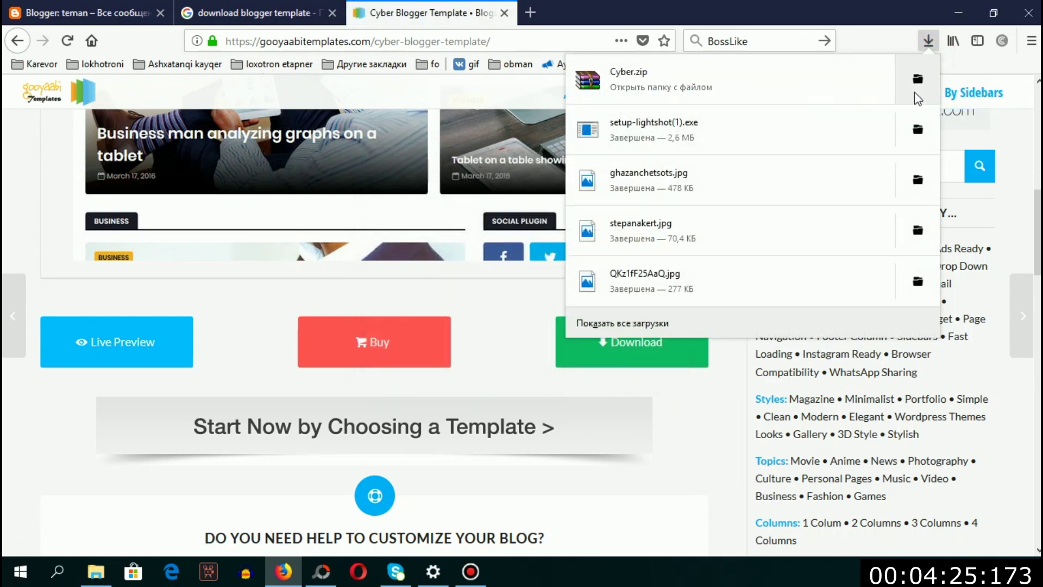
click(914, 88)
double_click(383, 272)
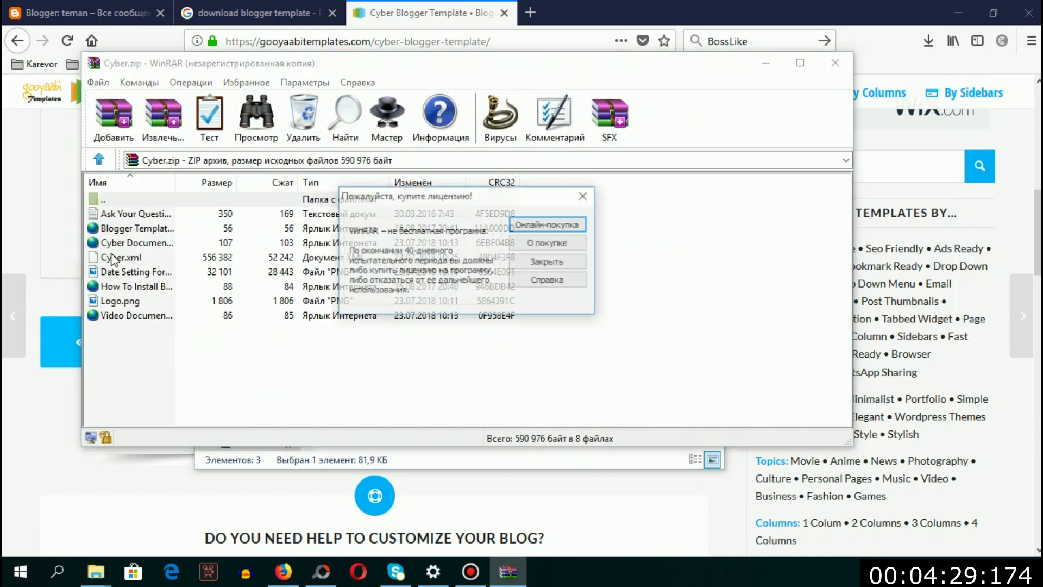
click(583, 197)
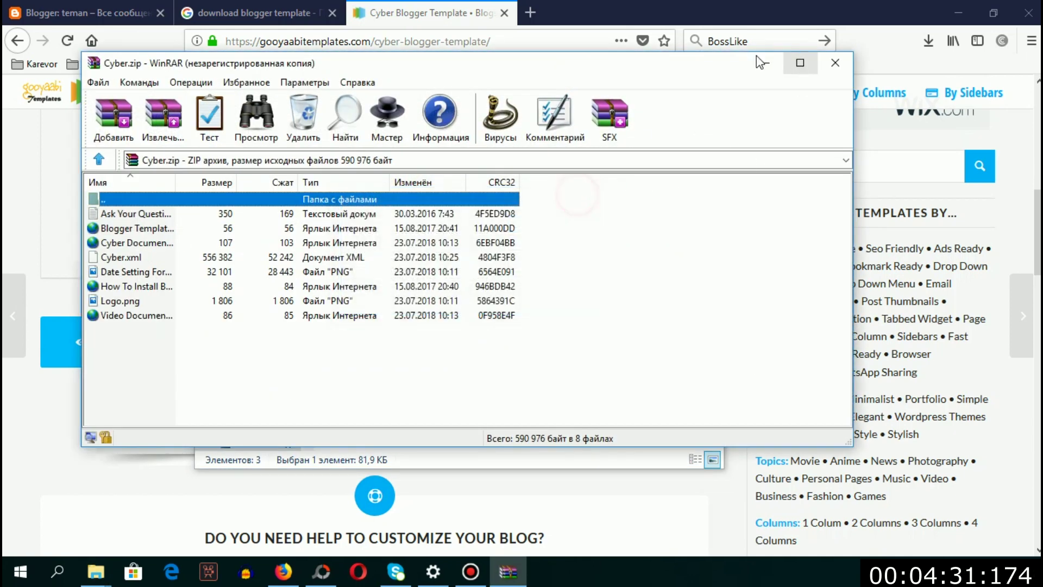
Place the archive beside the Downloads folder, extract Cyber.xml into that folder, and close both windows.
key(super+Right)
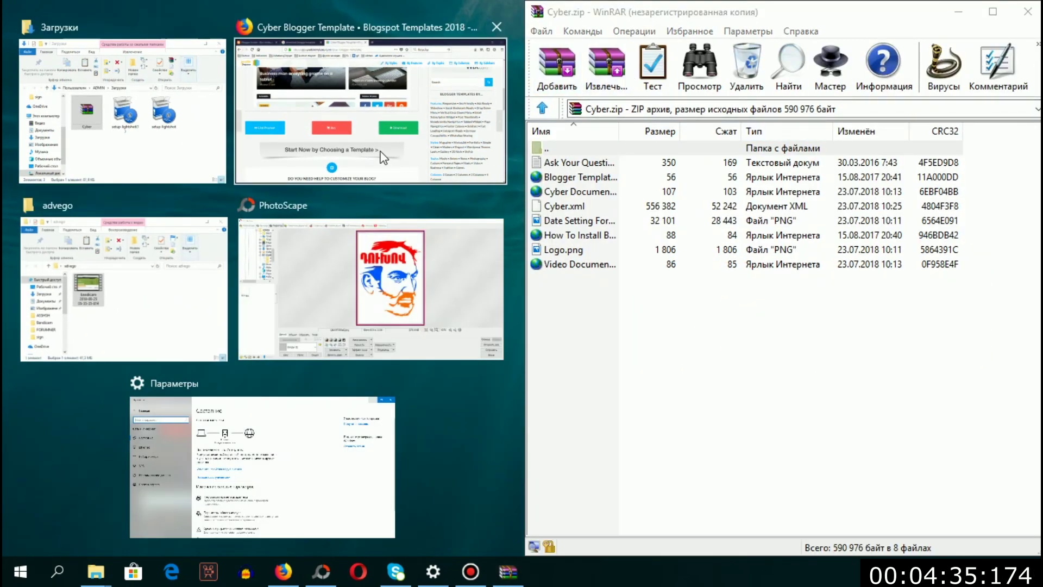
click(154, 134)
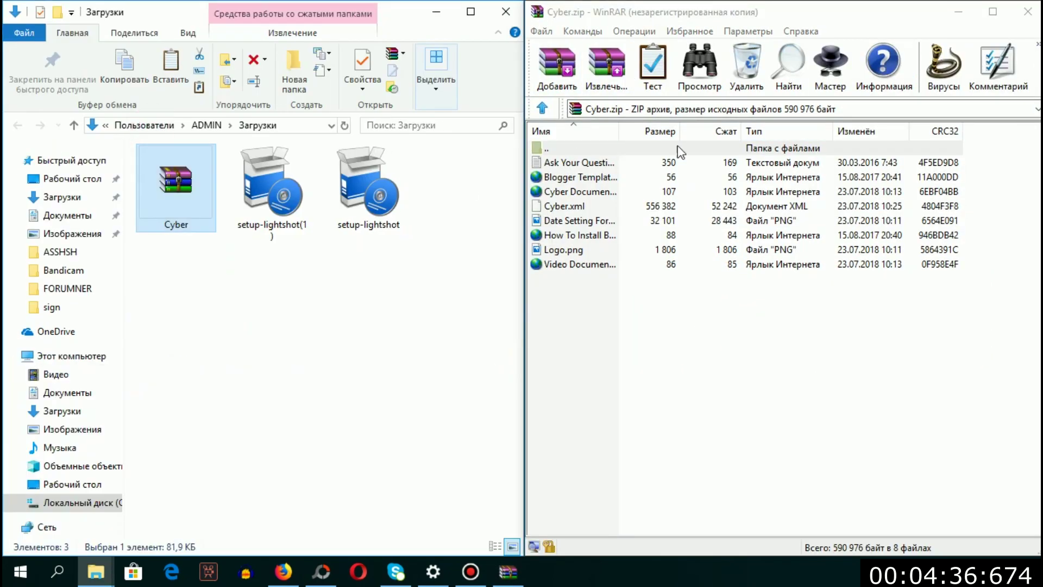
click(566, 239)
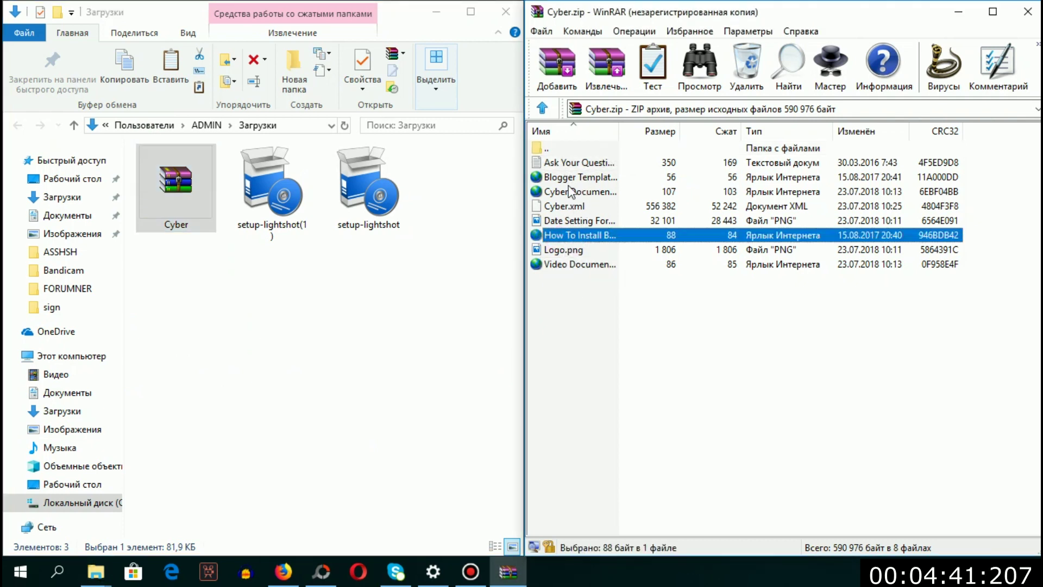
click(572, 207)
drag(573, 209, 594, 233)
drag(362, 276, 355, 280)
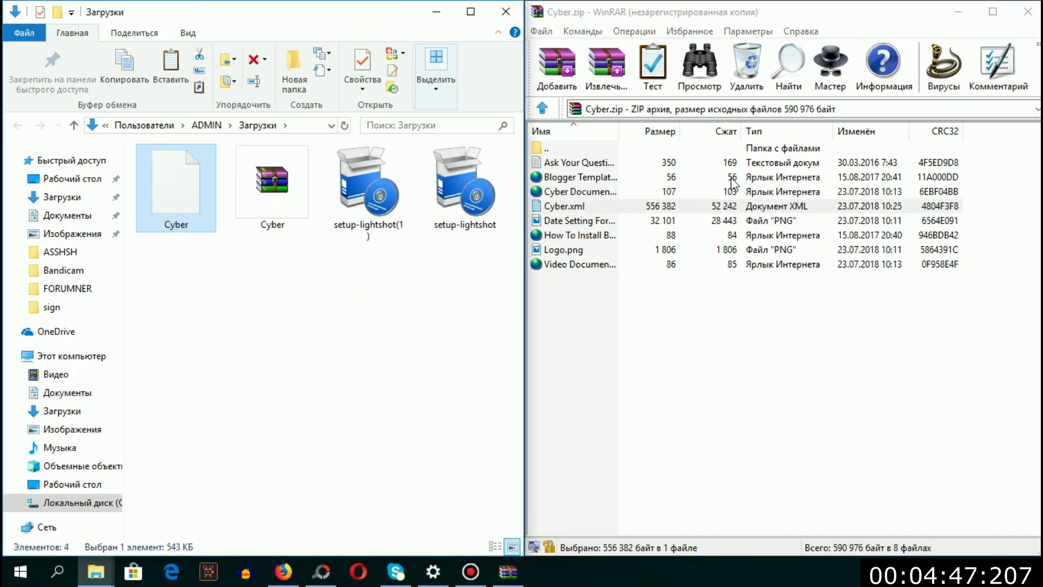
click(1027, 21)
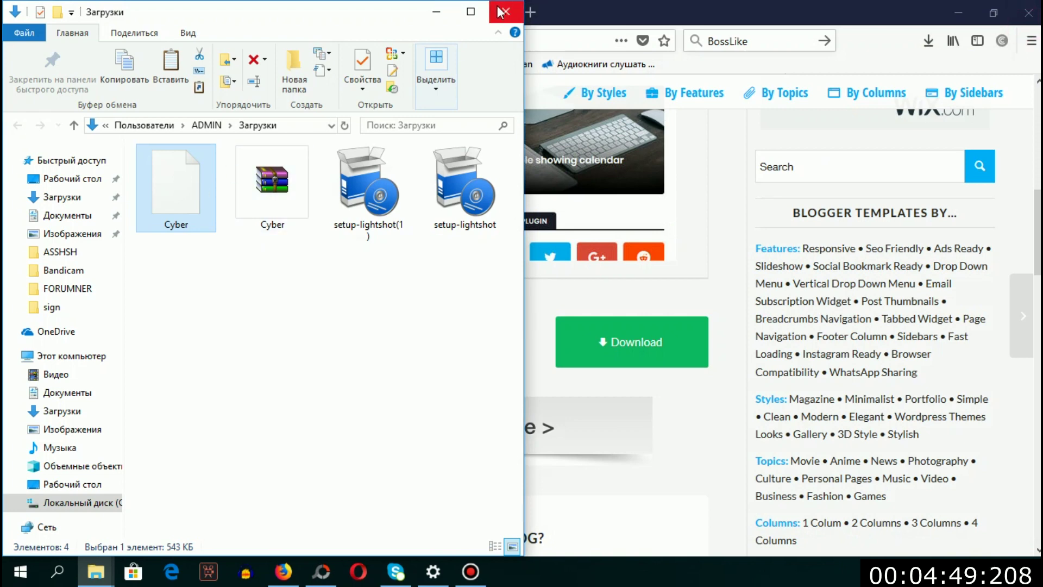
click(530, 12)
Open the theme's backup and restore dialog in Blogger and try to upload Cyber.xml from the Downloads folder.
click(84, 12)
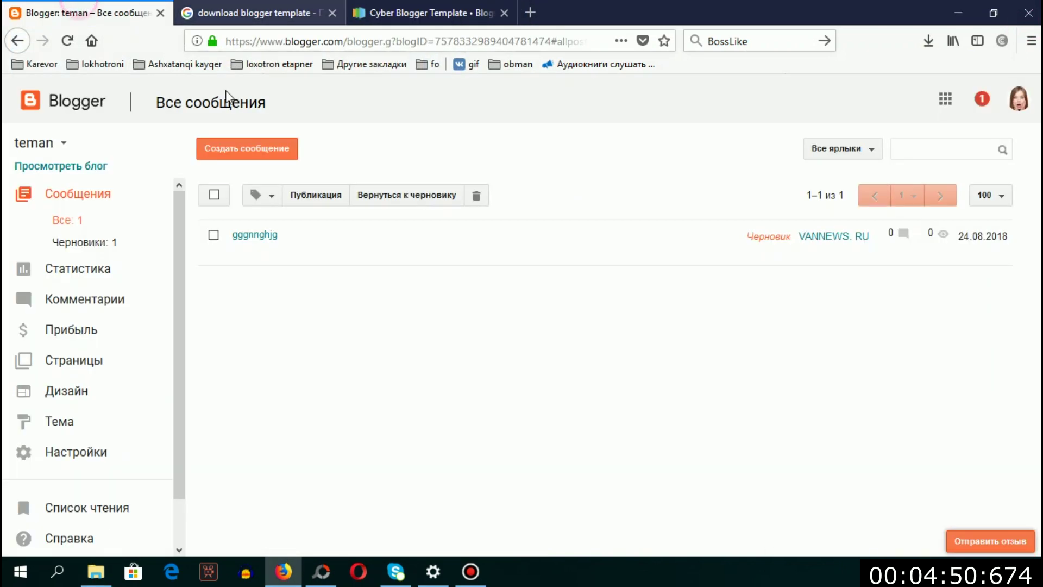
click(86, 420)
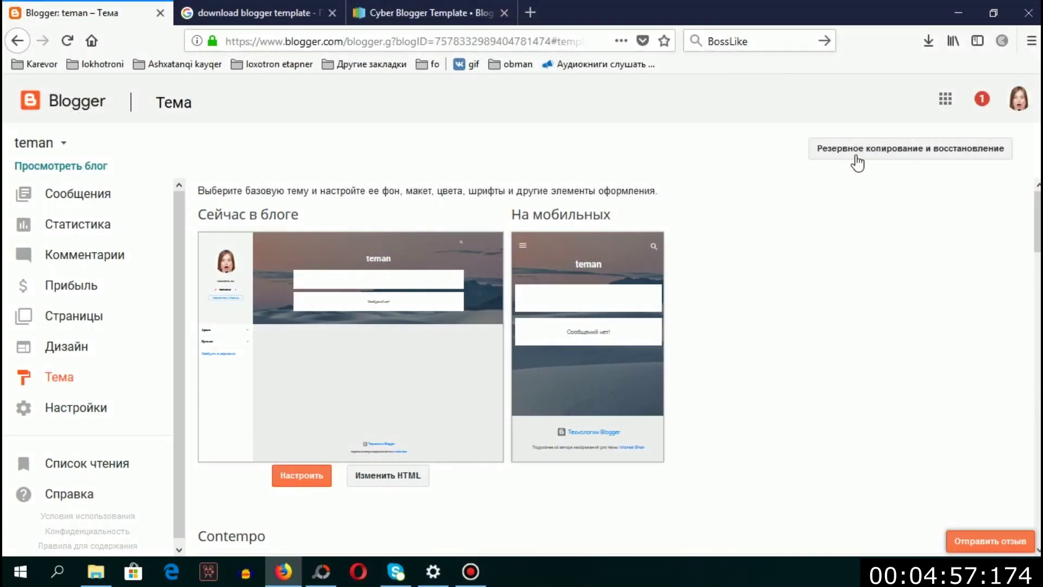
click(844, 156)
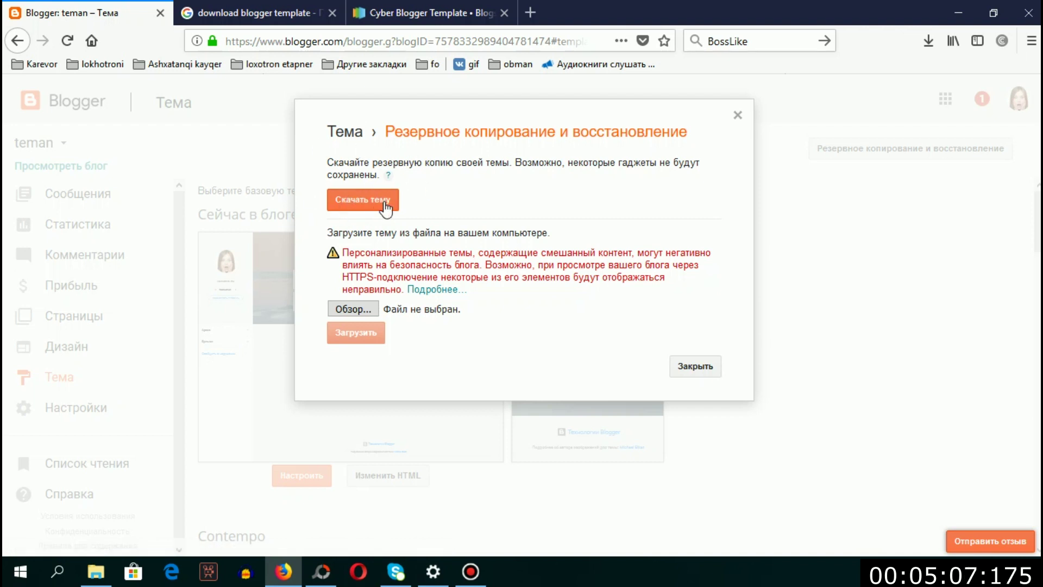
click(353, 310)
click(180, 133)
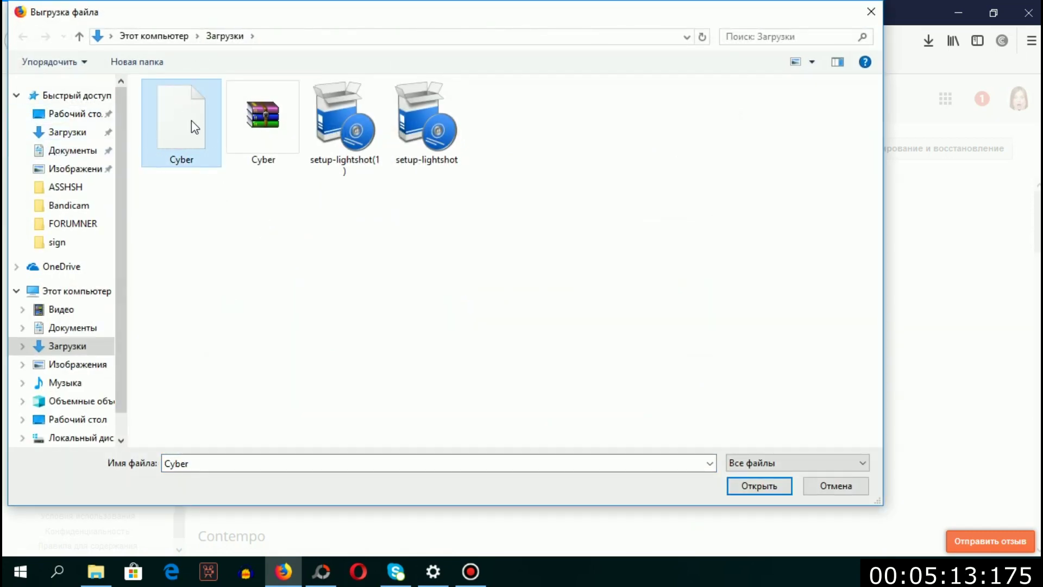
click(744, 485)
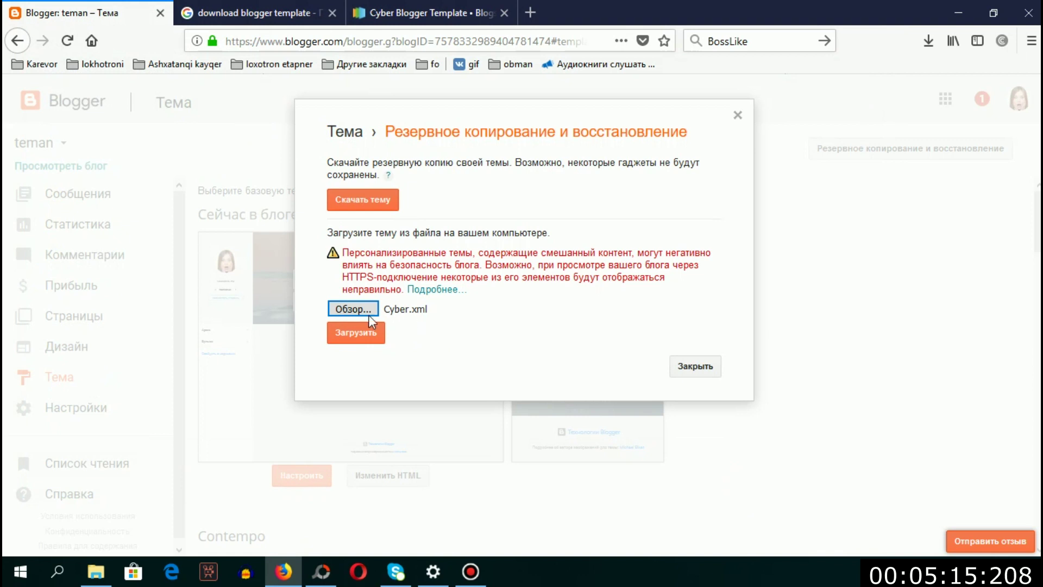
click(344, 340)
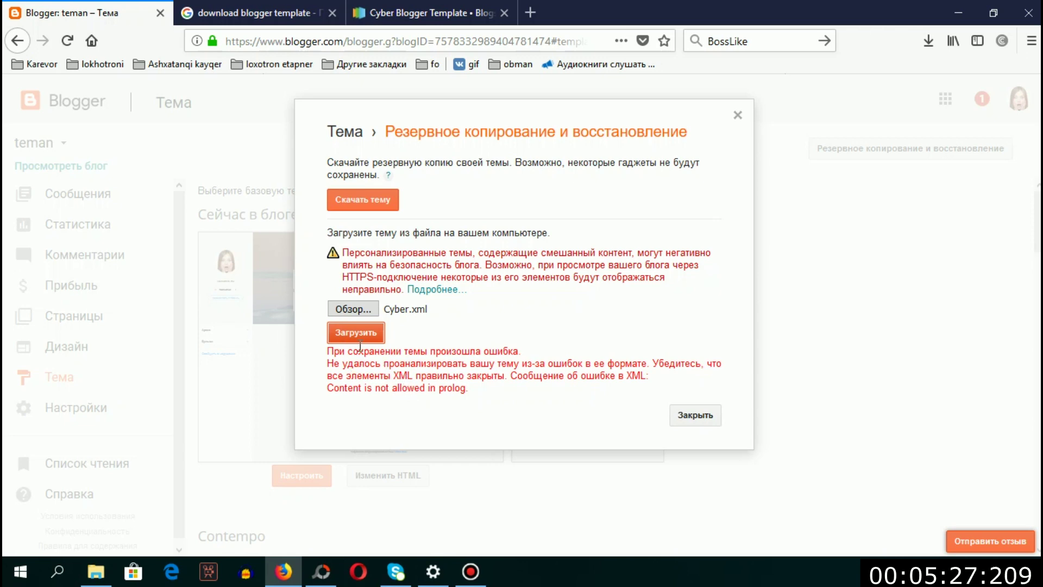
Rename the extracted Cyber theme file to hrhrth and try uploading it as the blog's theme.
click(359, 311)
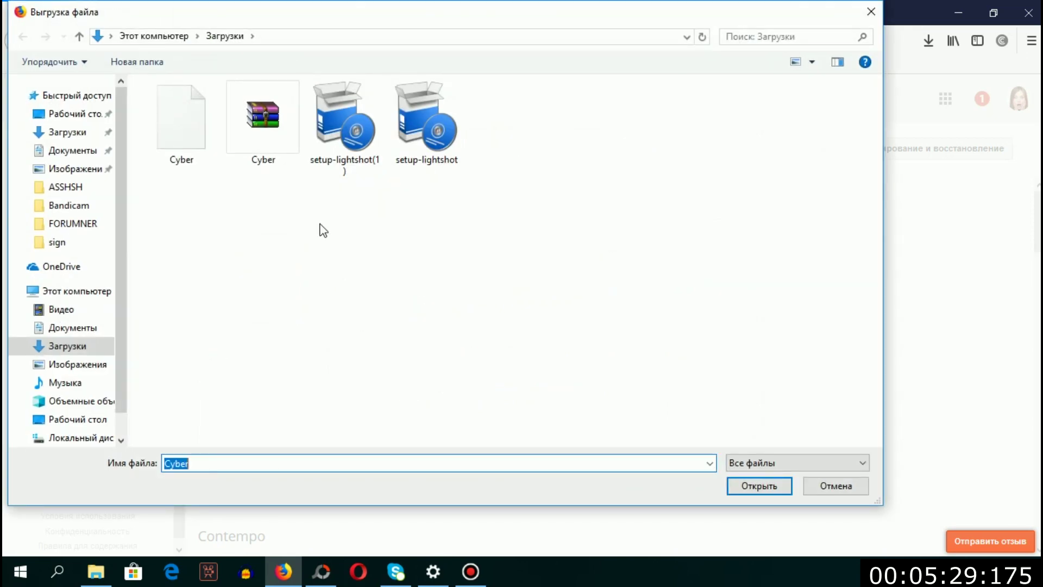
right_click(198, 145)
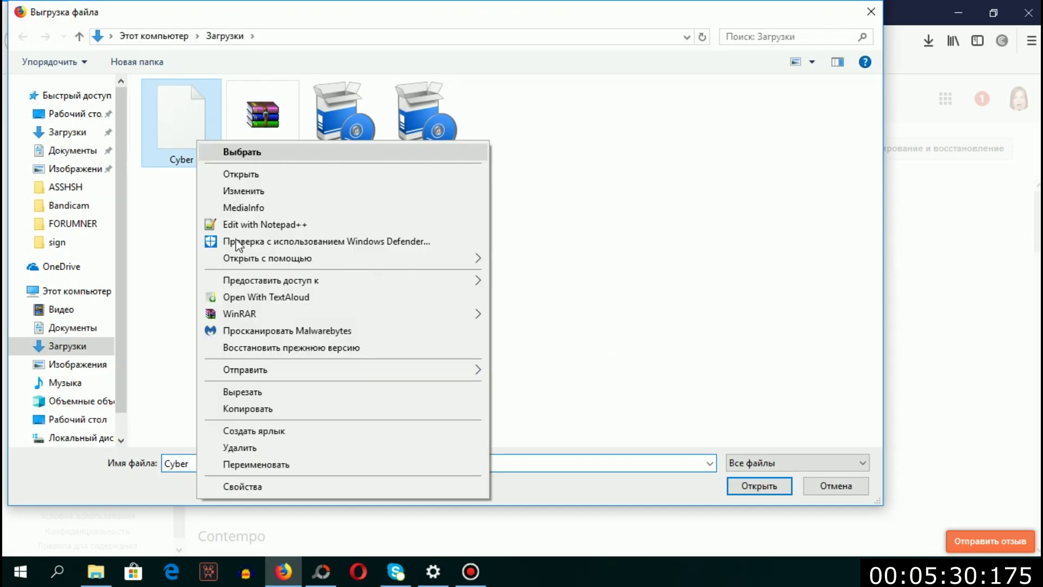
click(266, 465)
text(hrhrth)
key(Return)
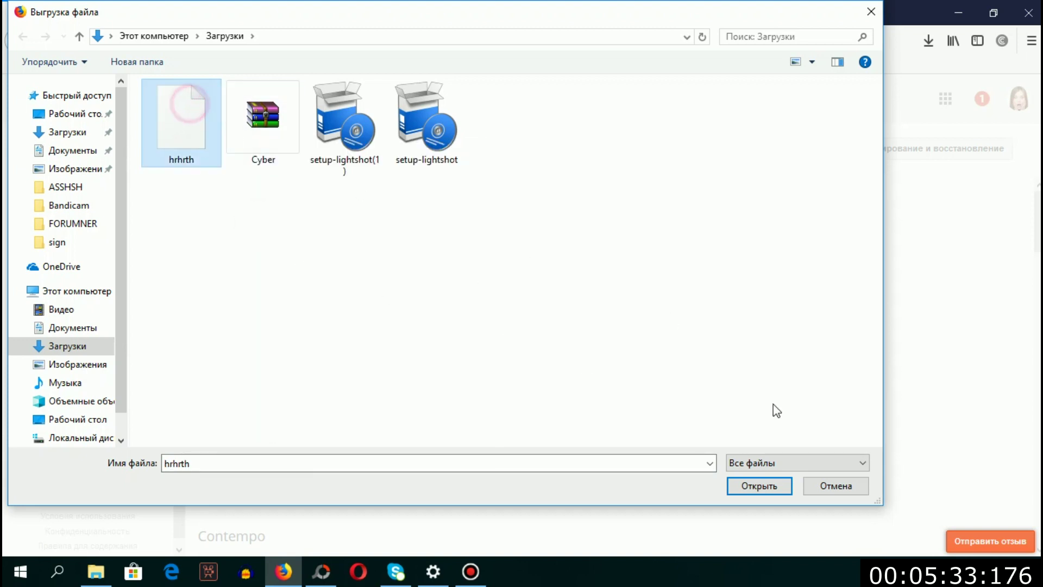
click(746, 487)
click(356, 334)
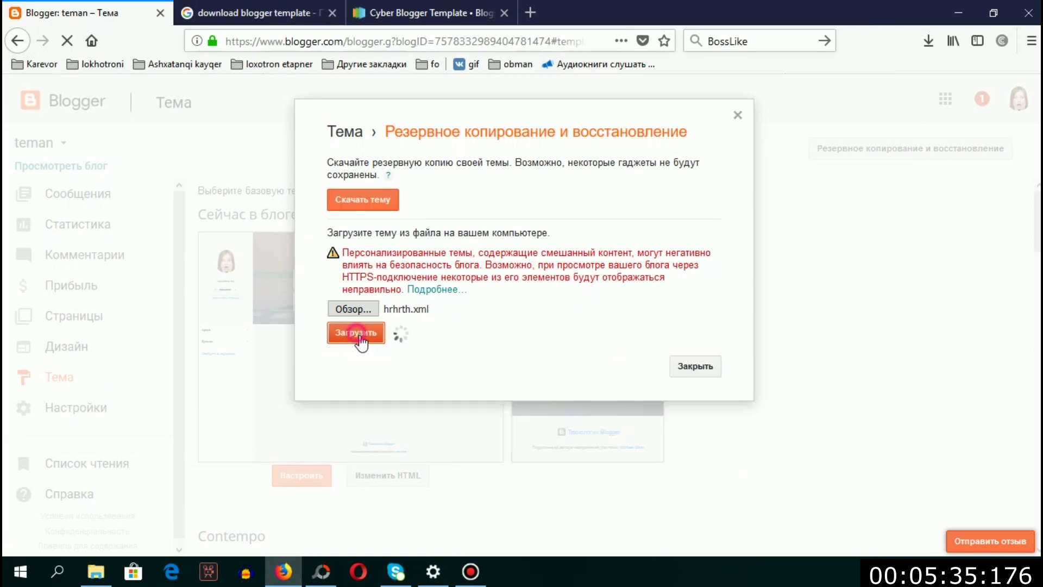
Return to the template gallery and open the page of the Publister template in a new tab.
click(449, 7)
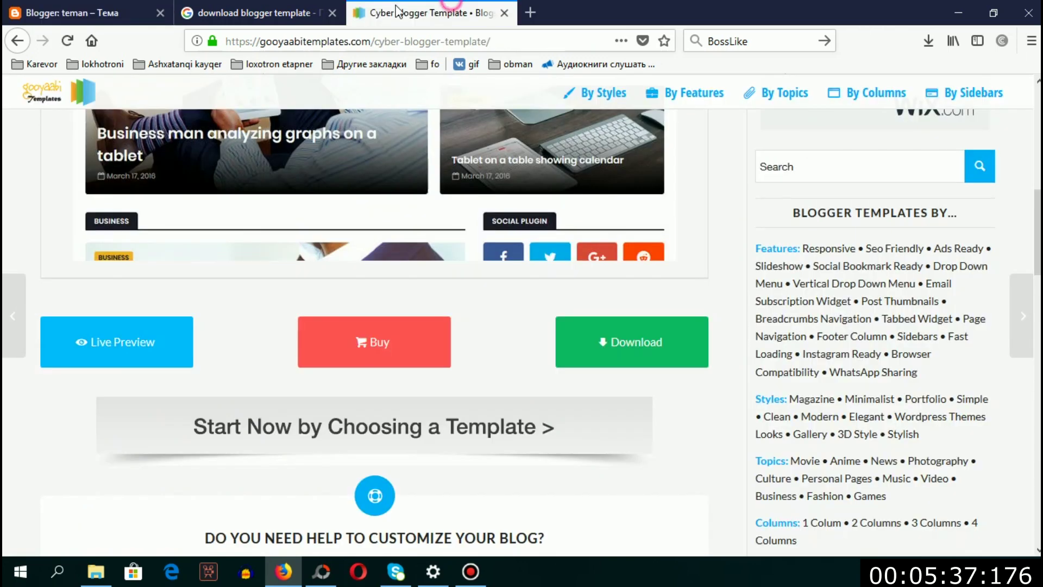
click(46, 7)
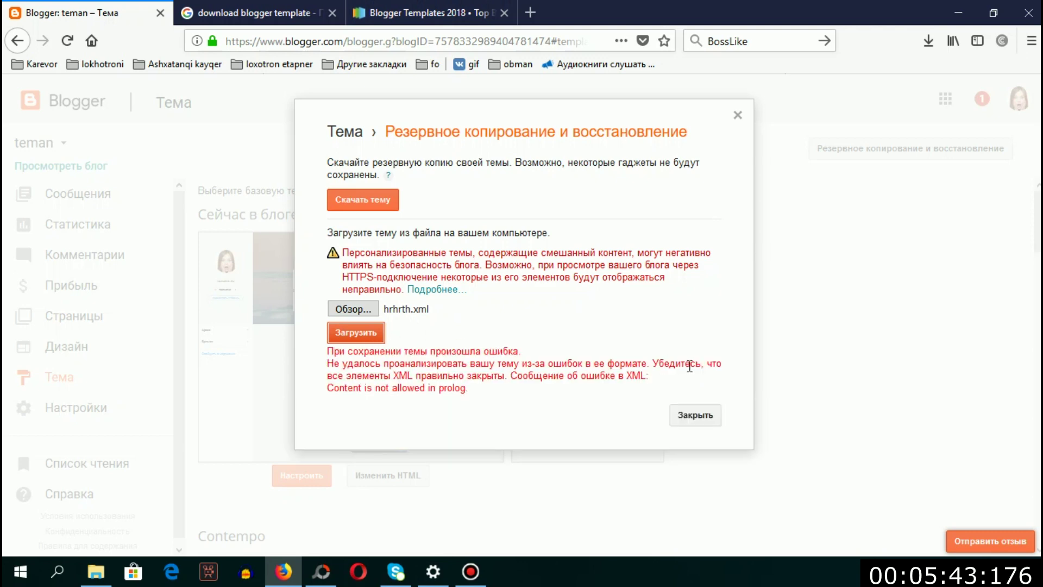
key(ctrl+shift+Tab)
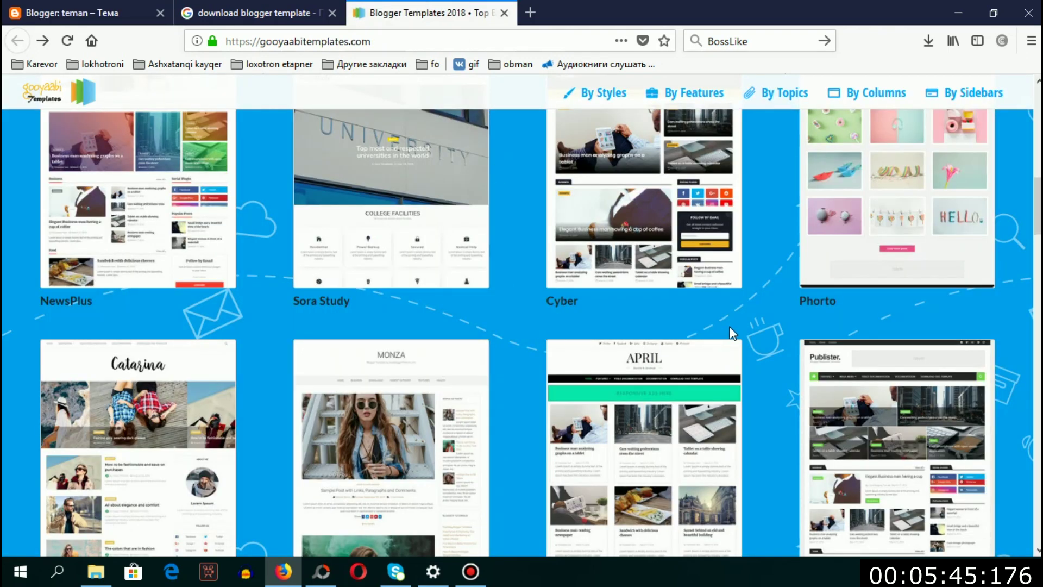
scroll(731, 331, down, 5)
right_click(901, 214)
click(903, 226)
key(ctrl+Tab)
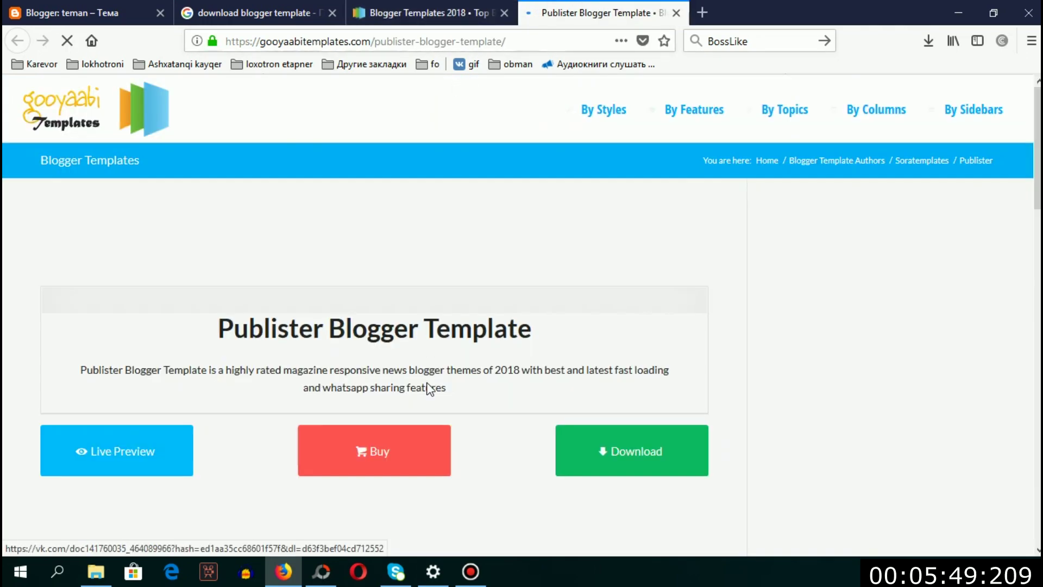
Download the Publister template and save Publister.zip to the computer.
scroll(575, 516, down, 4)
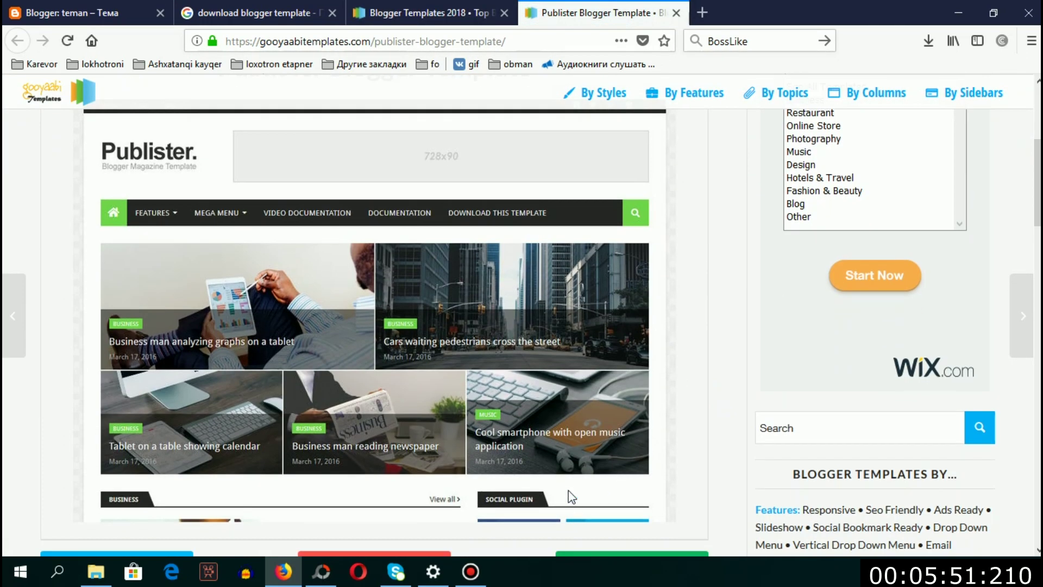
scroll(575, 516, down, 4)
click(598, 405)
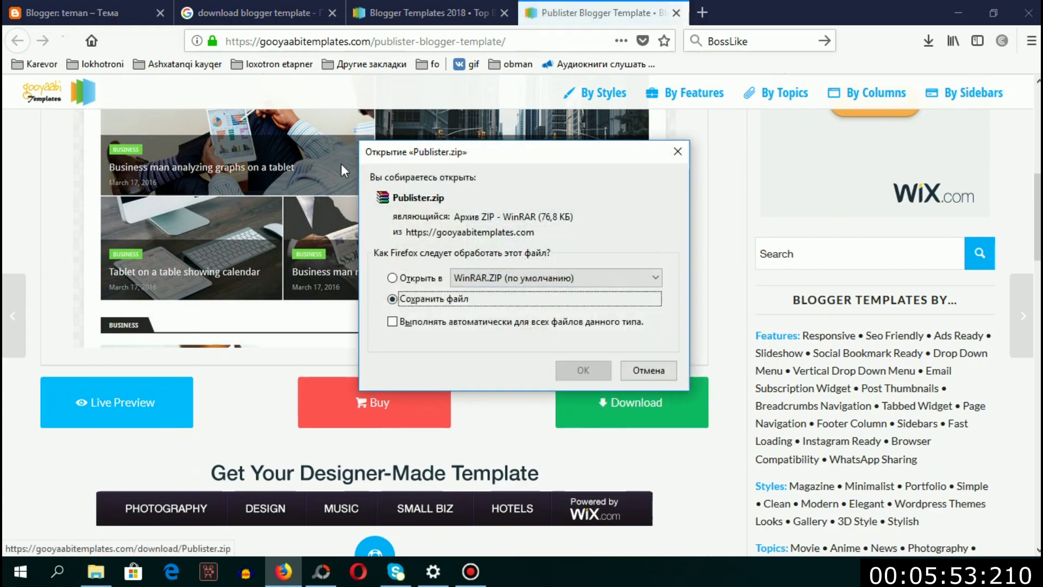
click(600, 372)
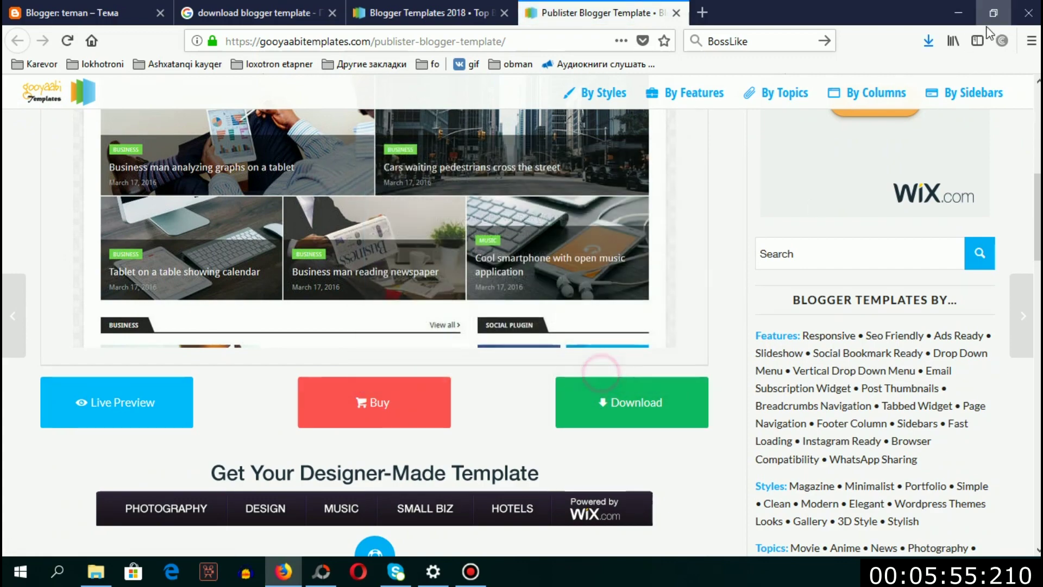
Open the downloaded Publister.zip from its folder in WinRAR and dismiss the licence purchase reminder.
click(929, 80)
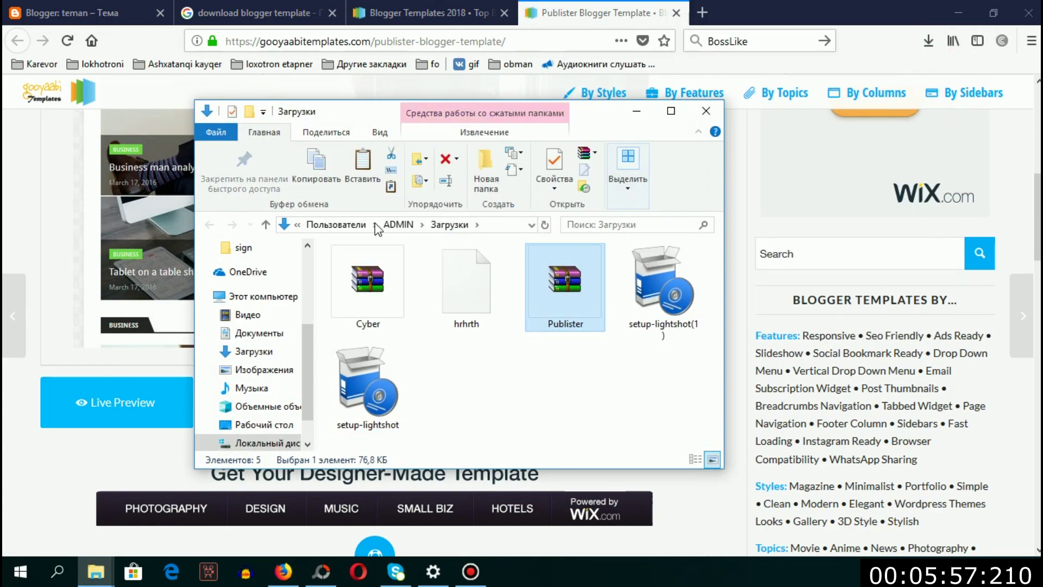
double_click(540, 272)
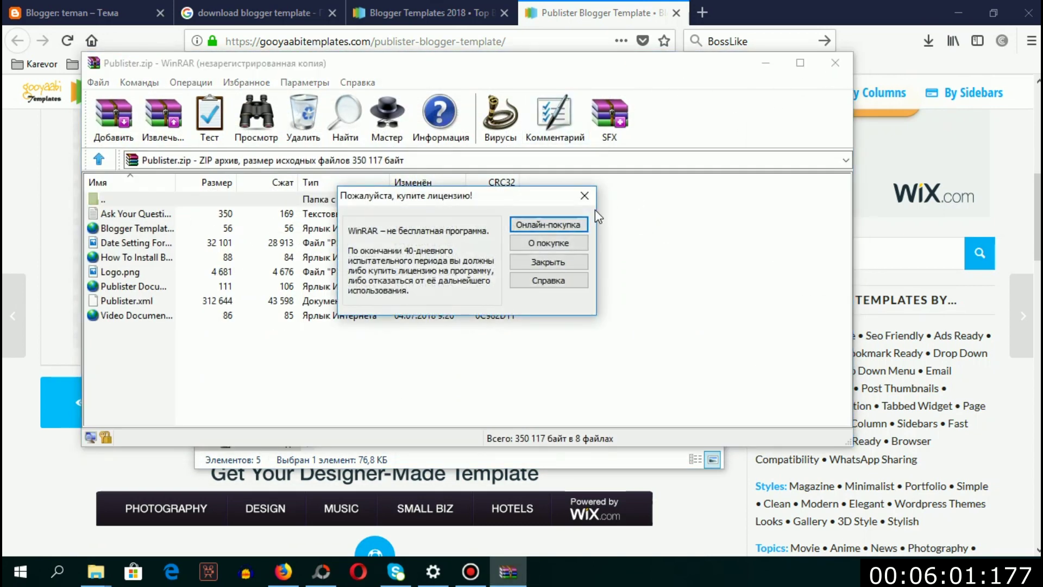
click(584, 195)
Narrow the archive window, extract Publister.xml into the Downloads folder, and close the archive.
drag(855, 109, 220, 109)
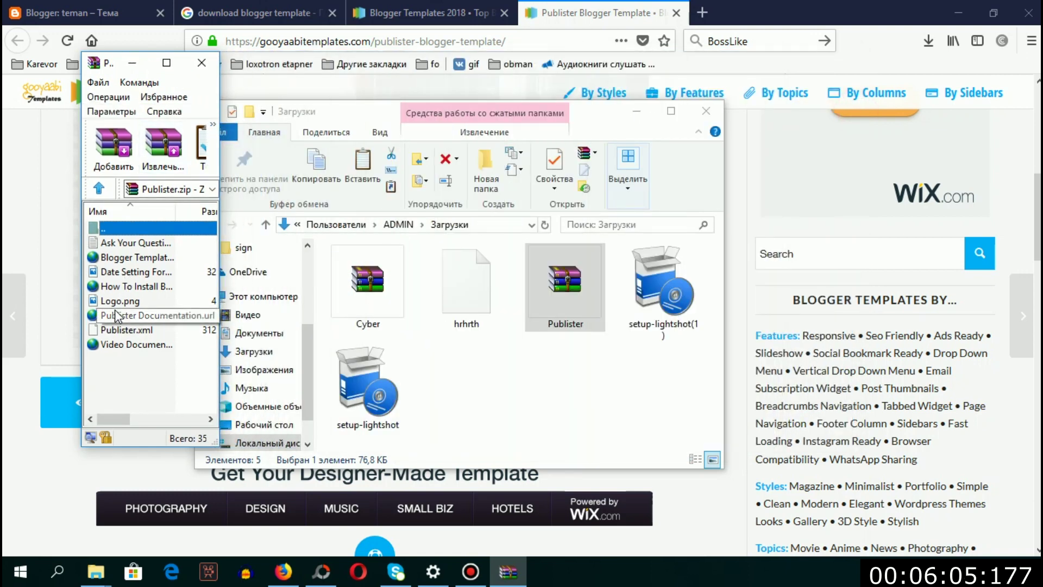
drag(117, 330, 539, 399)
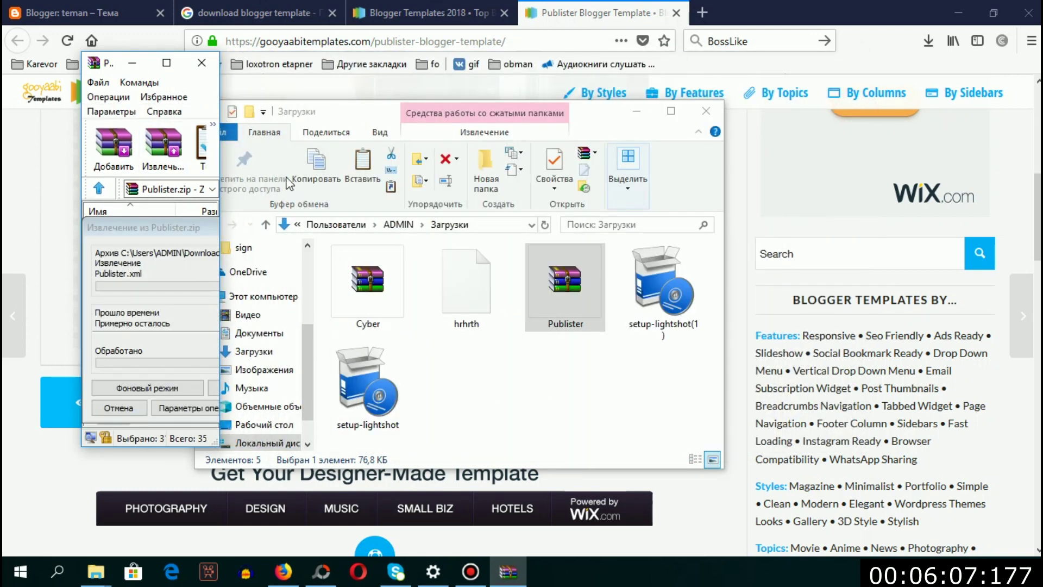
click(202, 62)
Close and reopen the theme's backup and restore dialog, and examine the live blog's current design in a new tab.
click(380, 12)
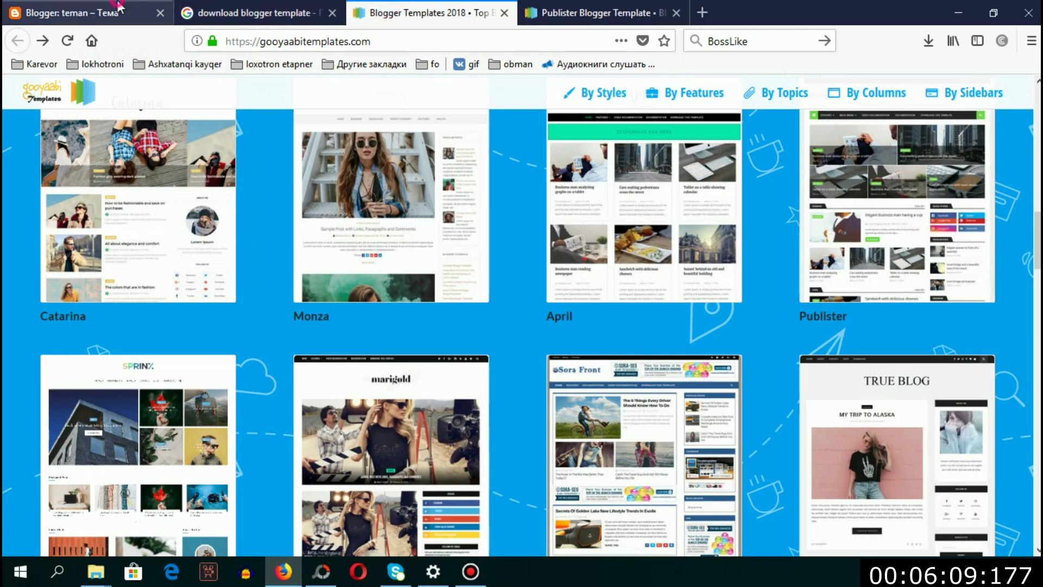
click(119, 8)
click(737, 114)
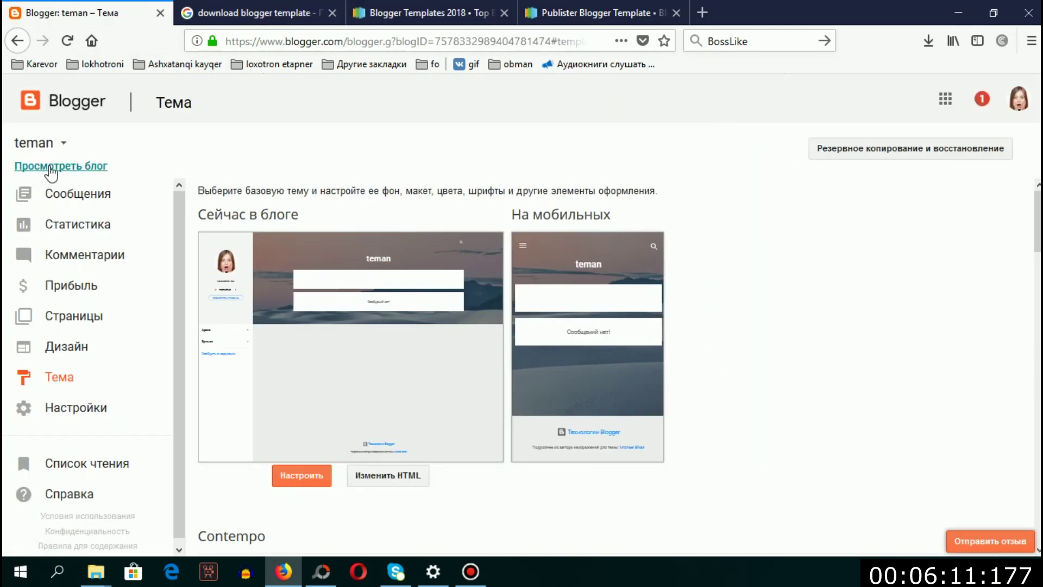
click(52, 166)
click(71, 11)
click(910, 156)
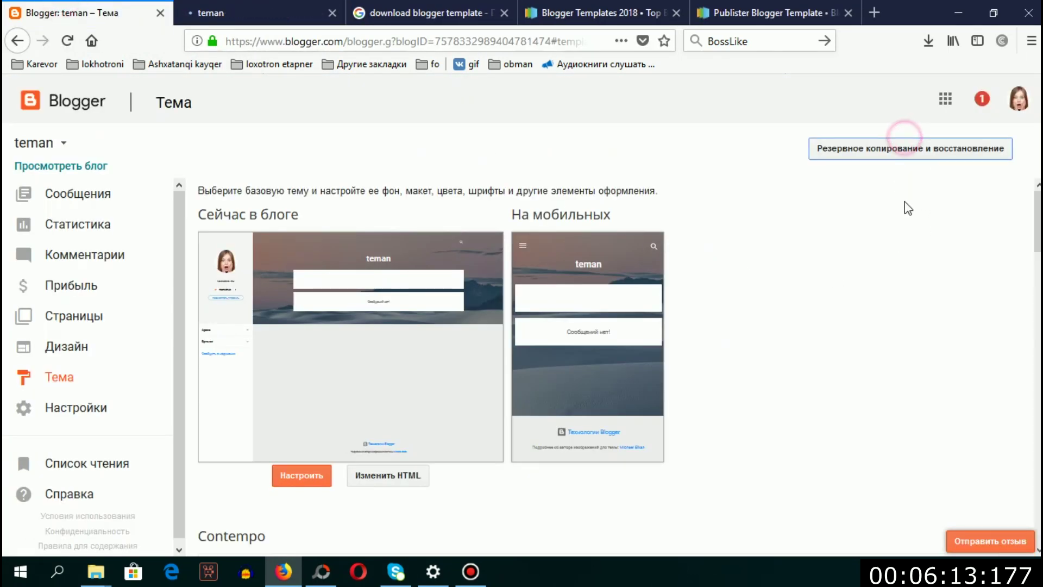
click(255, 12)
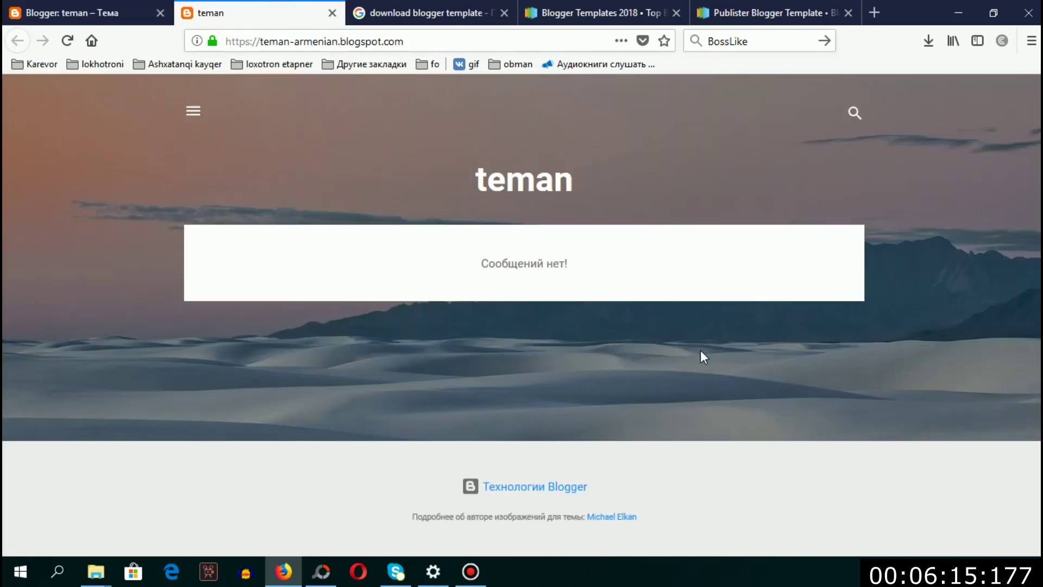
drag(409, 266, 552, 266)
click(552, 267)
Upload Publister.xml from the Downloads folder as the blog's theme.
click(121, 10)
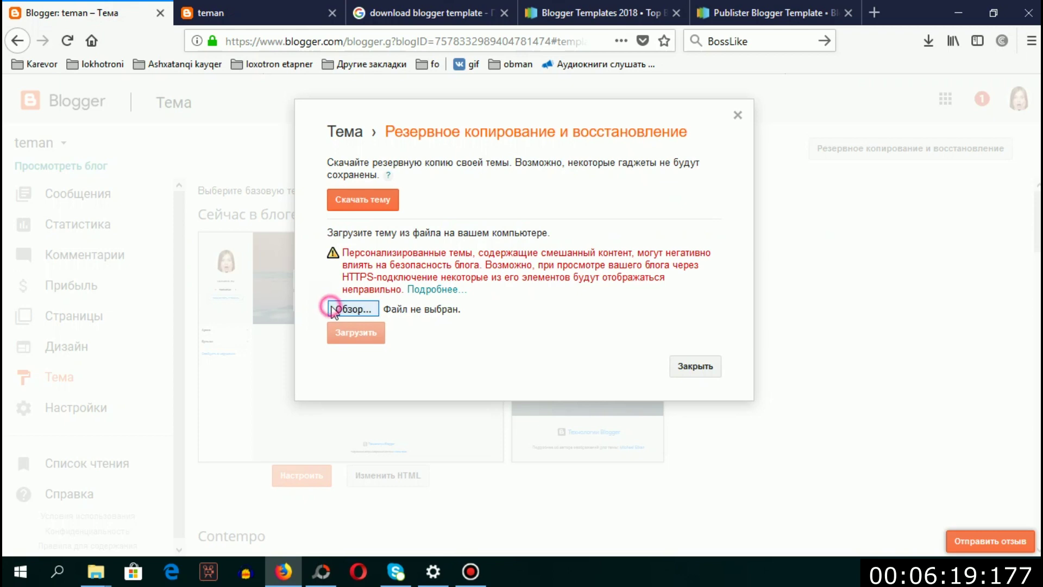
click(332, 309)
click(345, 117)
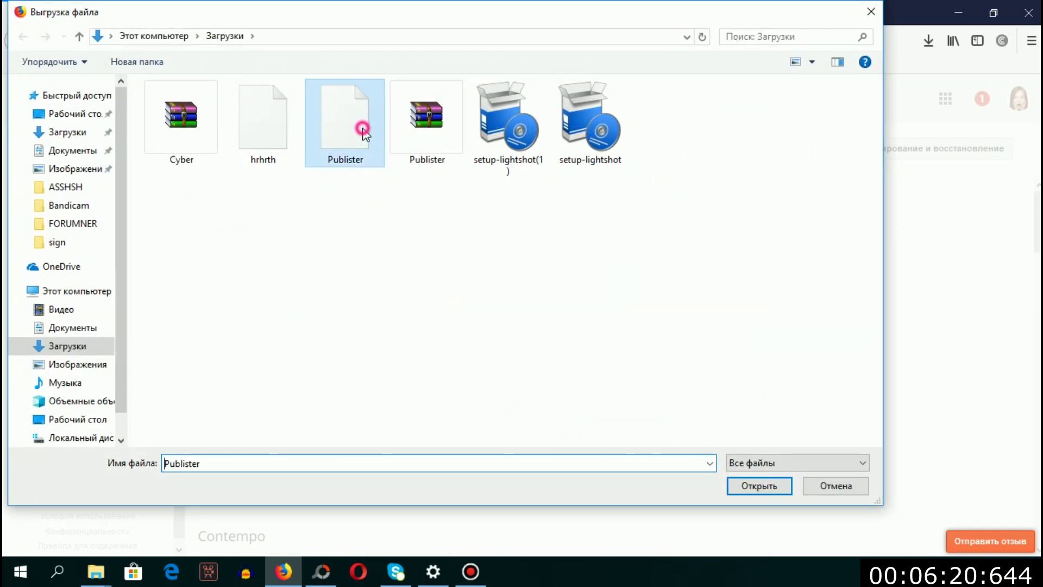
click(759, 486)
click(383, 344)
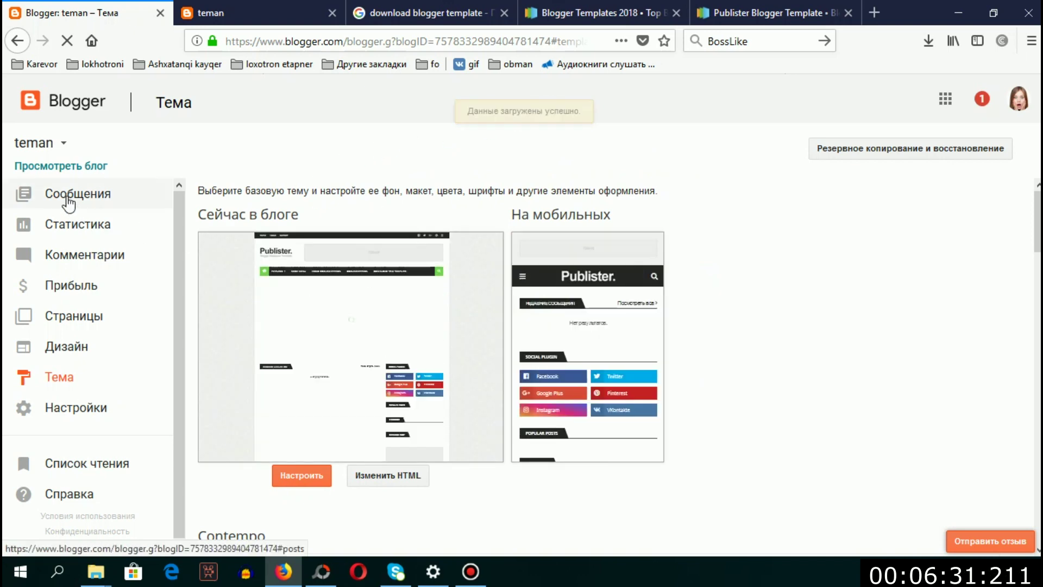
View the live blog with the Publister theme, open its posts page, and examine the layout down to the footer.
click(75, 169)
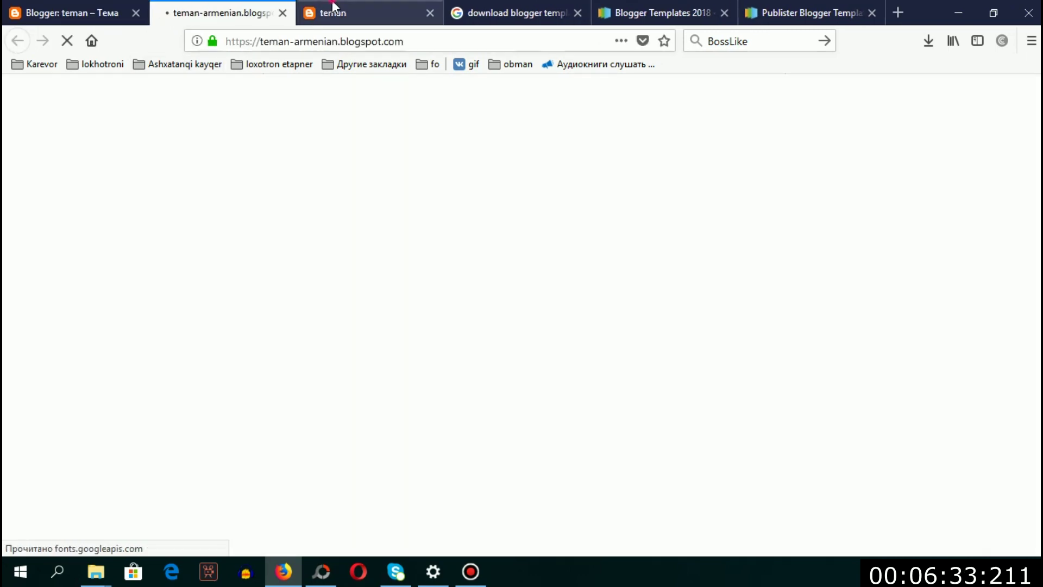
click(332, 12)
click(233, 1)
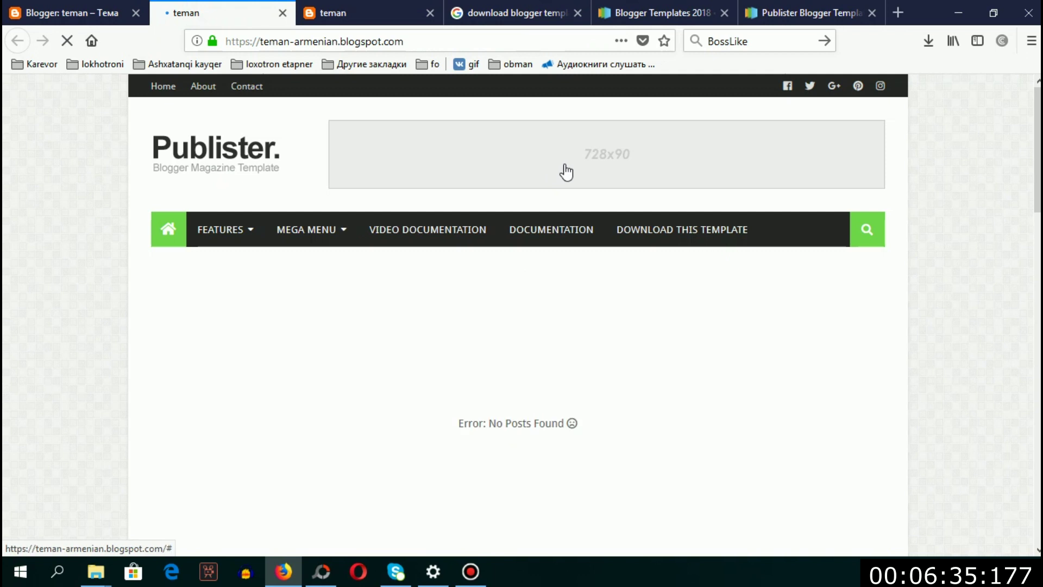
click(311, 240)
scroll(1028, 358, down, 6)
scroll(1028, 357, down, 3)
scroll(1029, 353, up, 6)
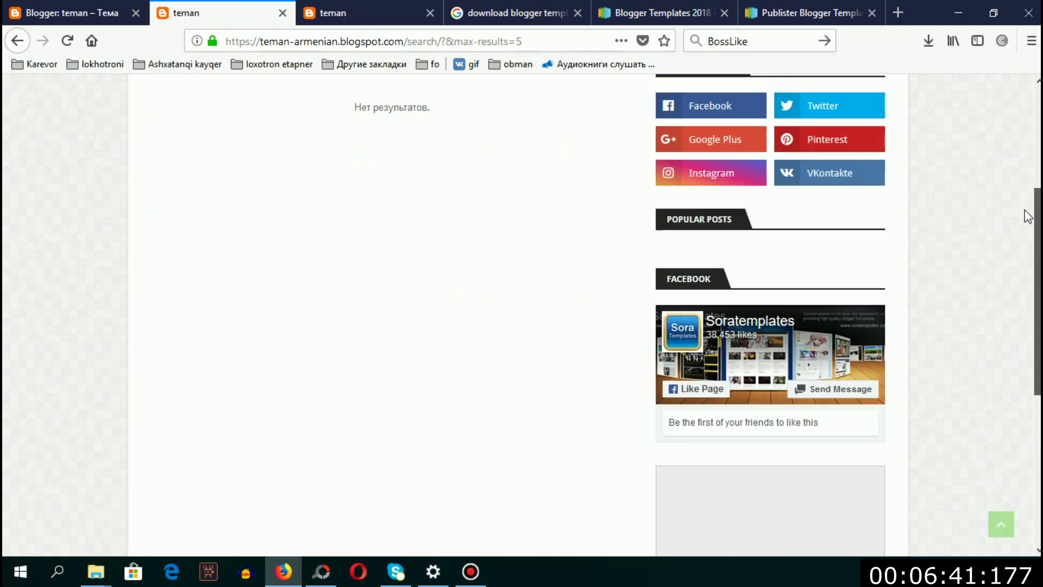
scroll(1028, 216, up, 4)
scroll(518, 315, down, 6)
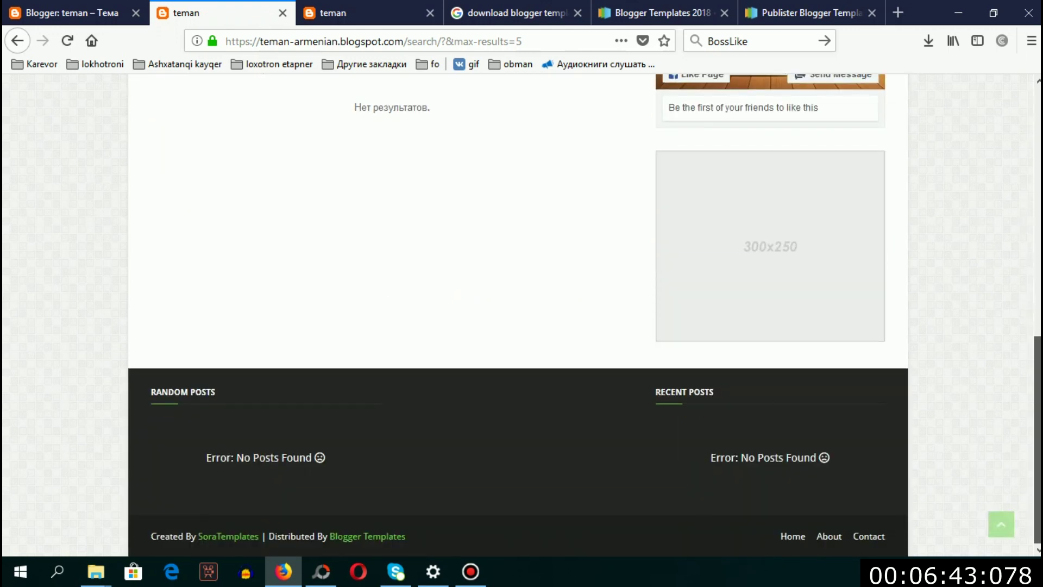
scroll(518, 315, up, 6)
Open the existing draft from the teman blog's post list and give it the title yer5yery.
click(103, 10)
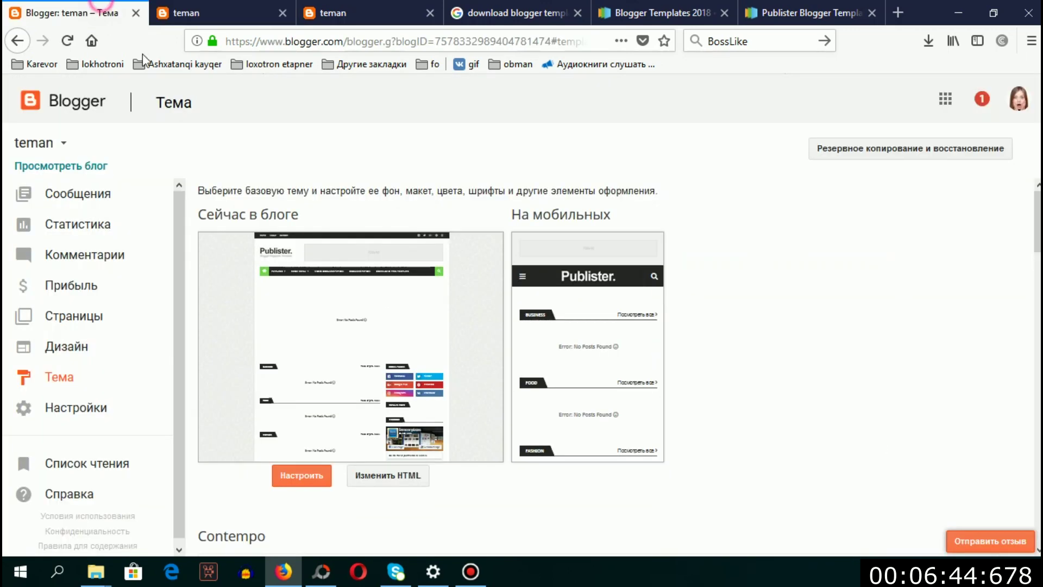
click(70, 196)
click(239, 252)
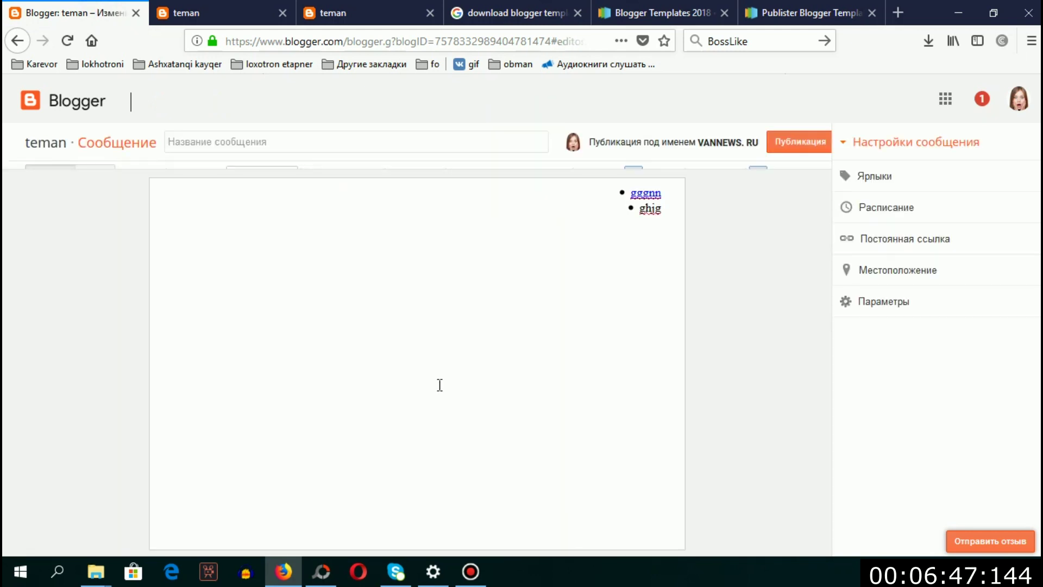
click(355, 271)
click(501, 176)
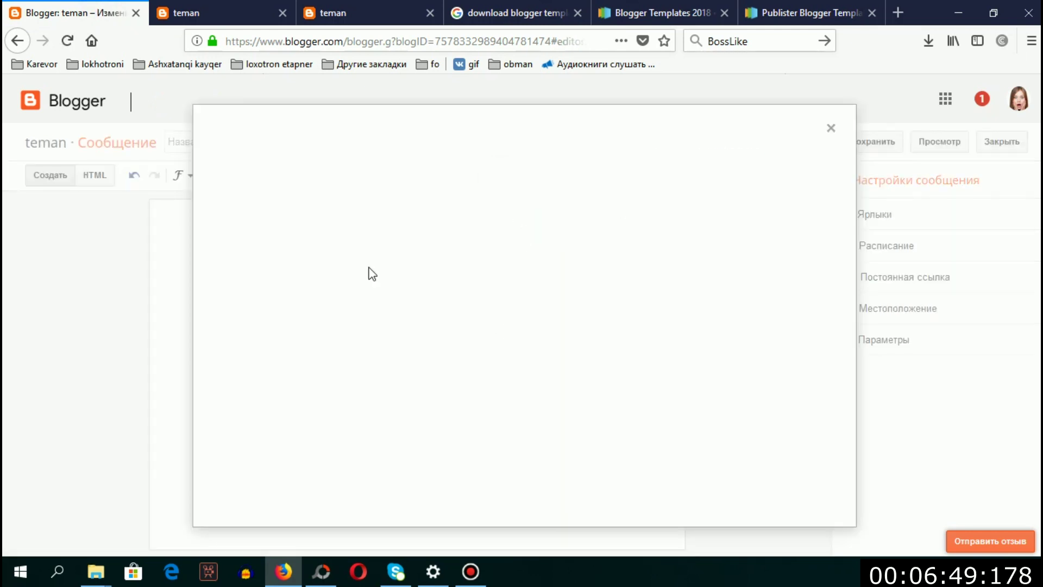
click(223, 137)
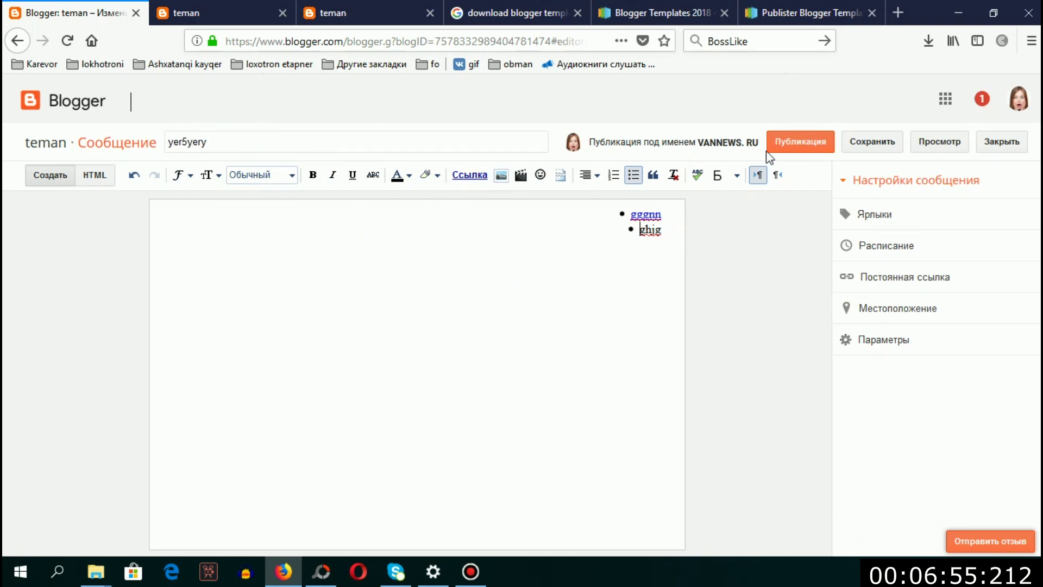
Copy the Monza template's preview image from the Gooyaabi Templates page into the body of the post.
click(790, 154)
click(657, 13)
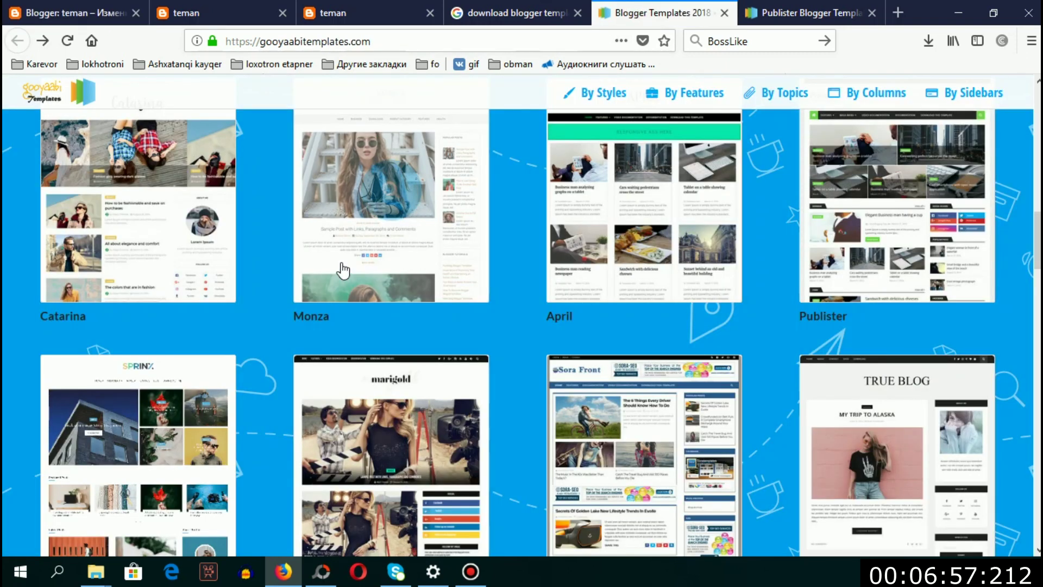
click(70, 10)
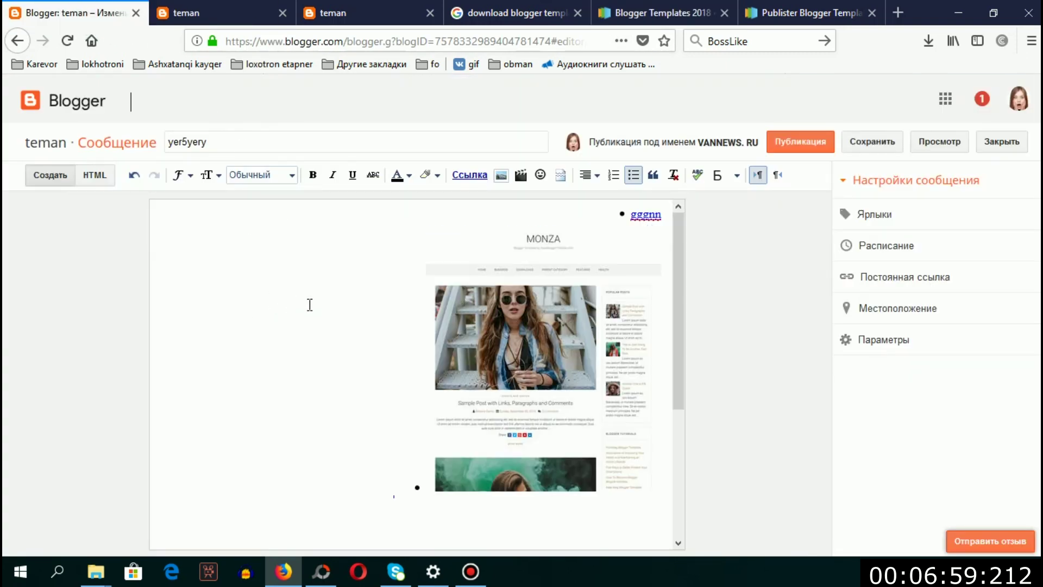
Give the post the custom permalink hjkj and publish it.
click(792, 144)
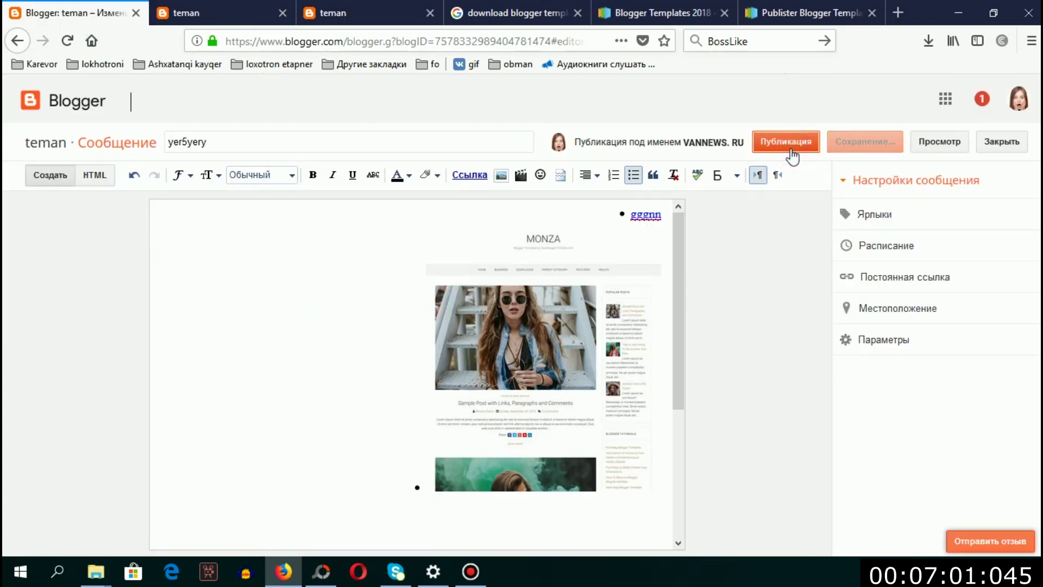
click(893, 377)
text(,hjk,j)
click(898, 380)
triple_click(905, 361)
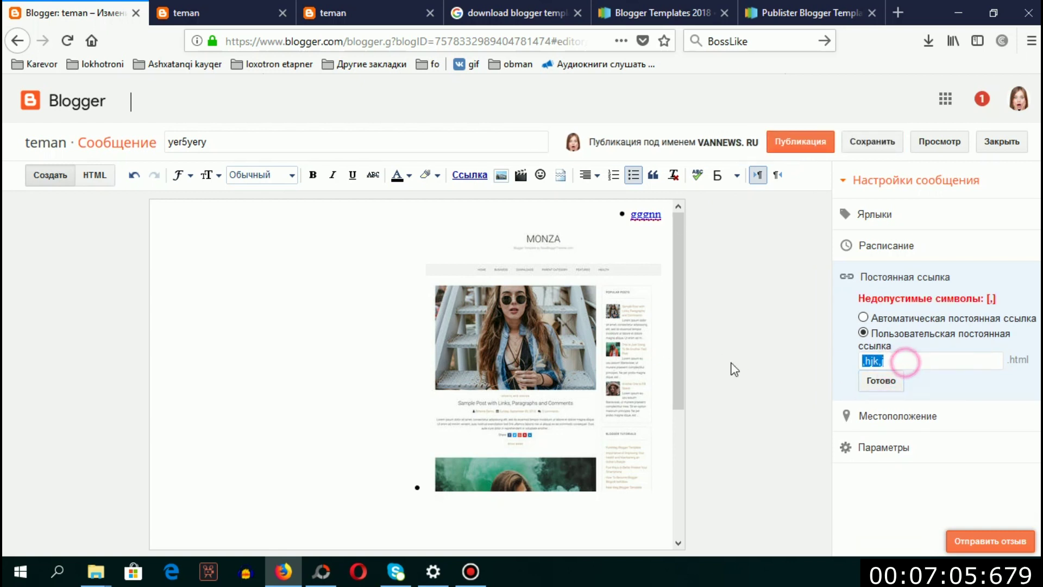
click(873, 382)
click(777, 141)
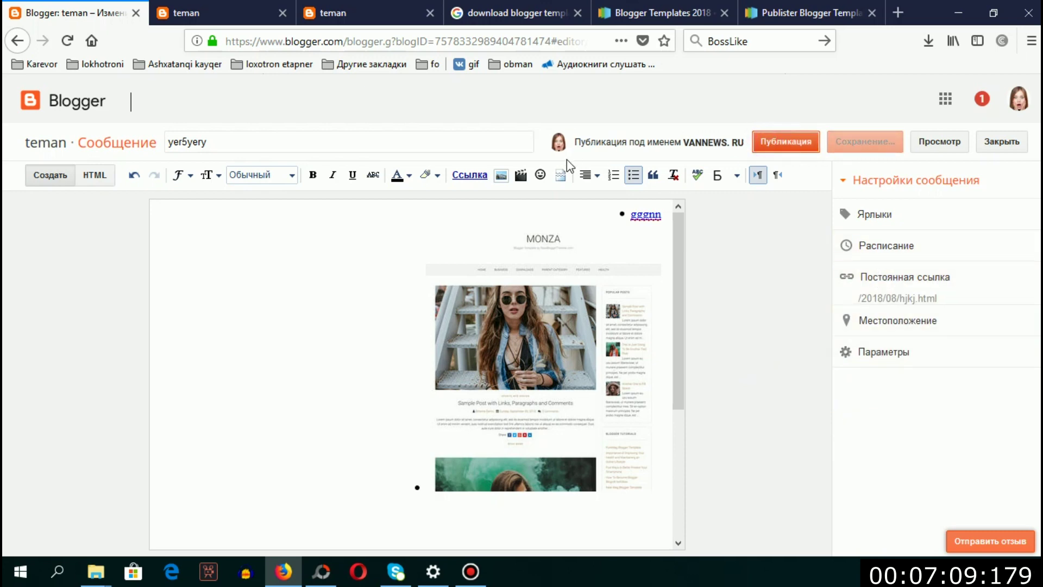
Reload the live blog's posts page, open the yer5yery post, and examine it down to the comment form and footer.
click(223, 12)
click(67, 40)
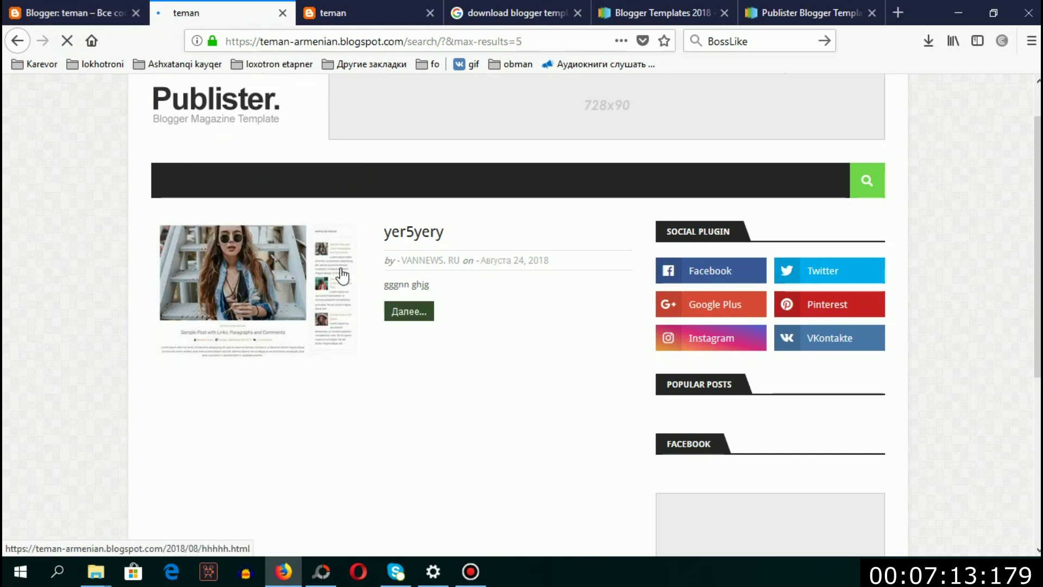
click(425, 320)
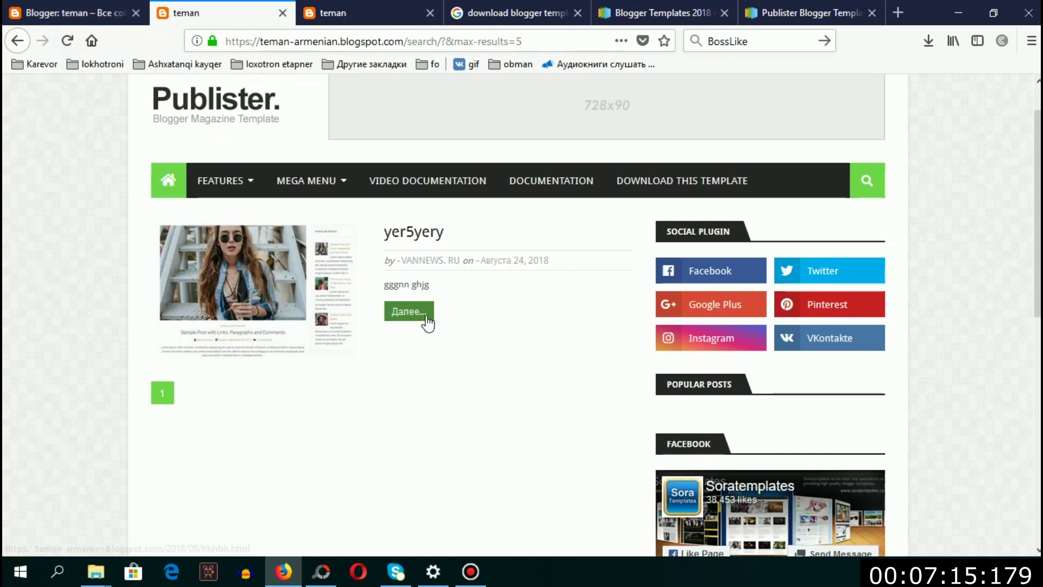
scroll(426, 319, down, 7)
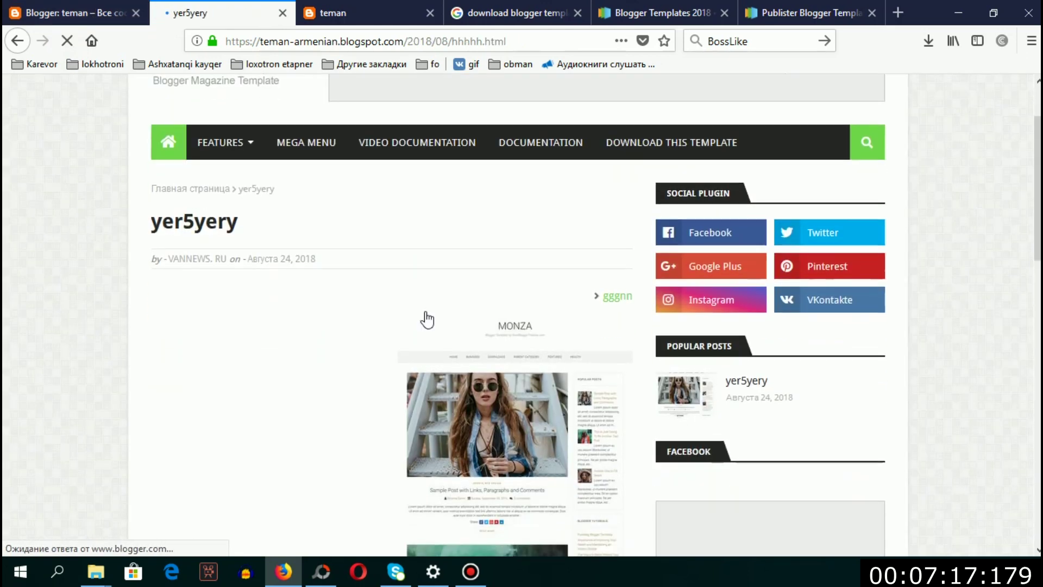
scroll(555, 313, down, 10)
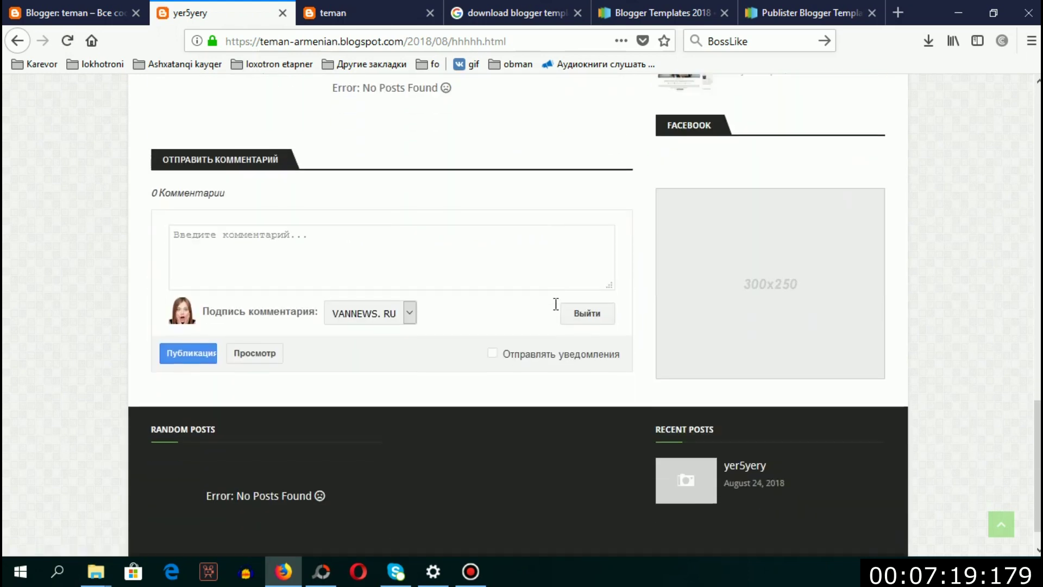
scroll(556, 313, down, 1)
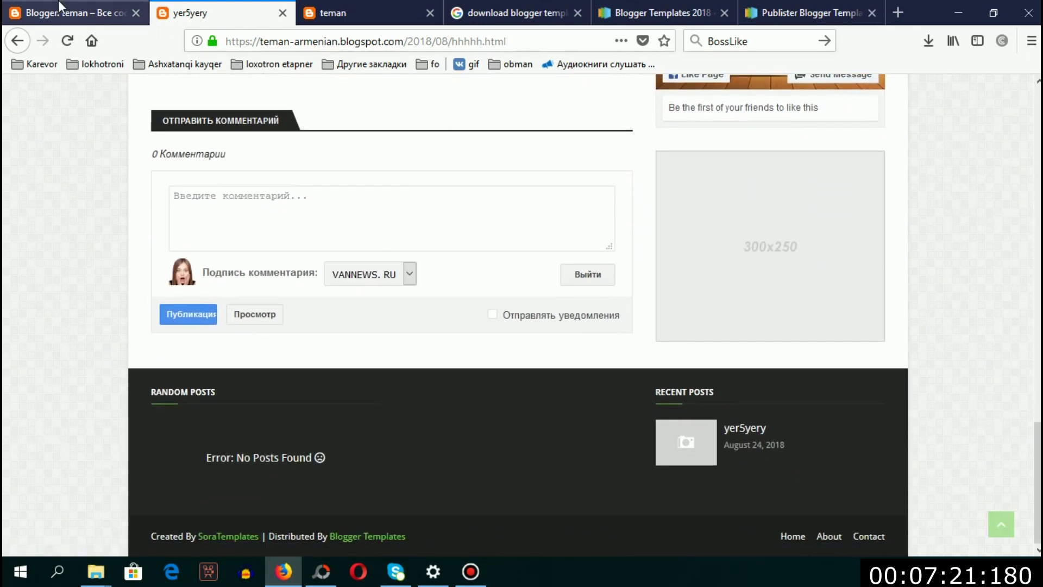
click(255, 43)
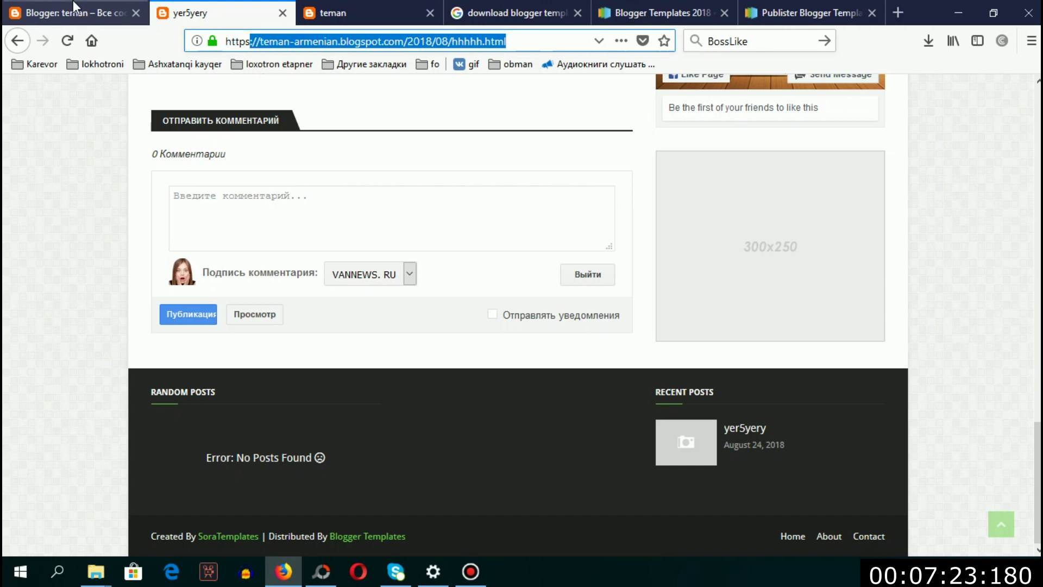
Open the blog's basic settings and examine the third-party domain options for the blog address and the HTTPS section.
click(73, 12)
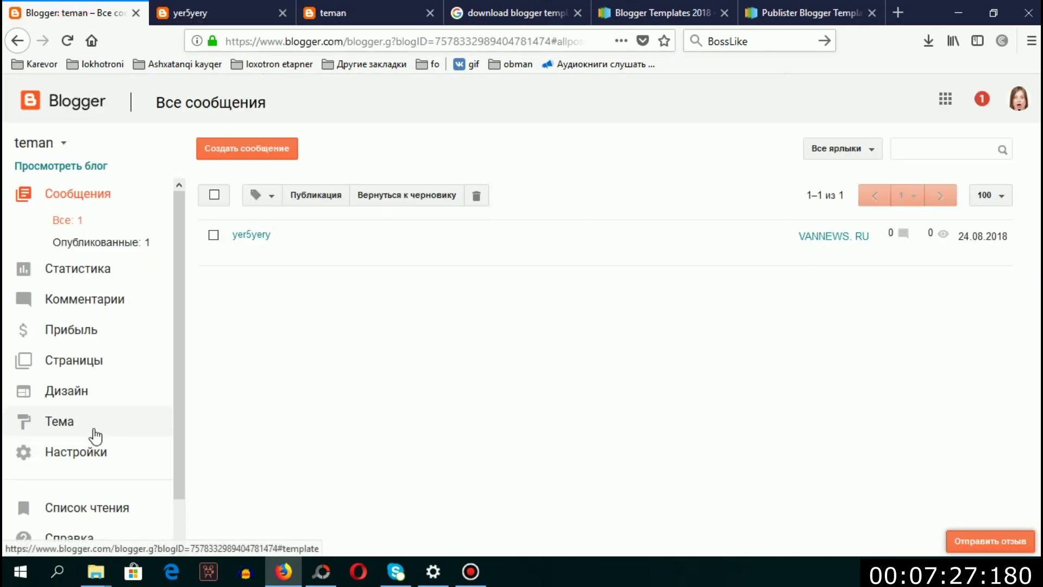
click(92, 450)
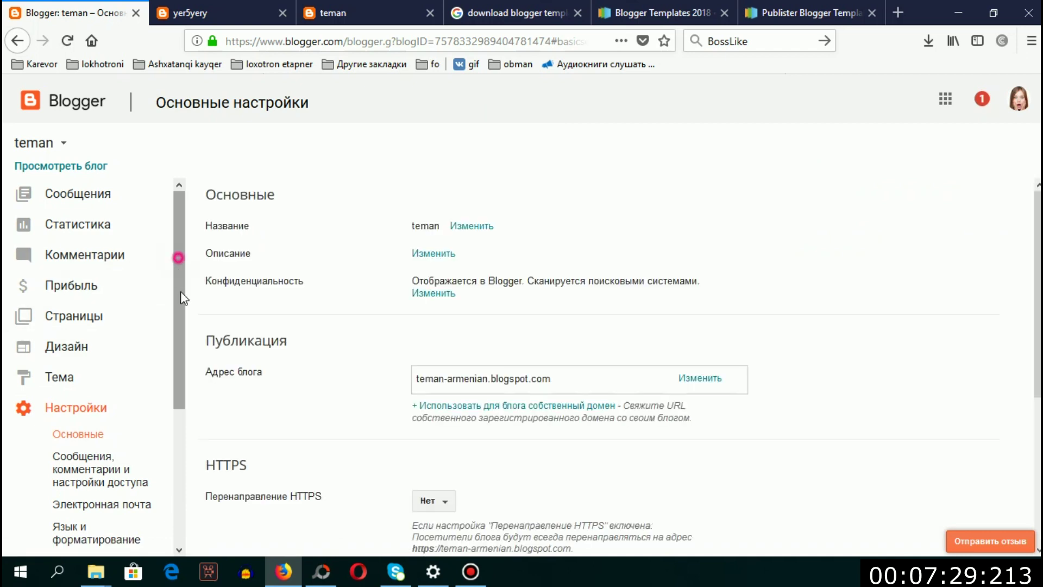
scroll(180, 268, down, 5)
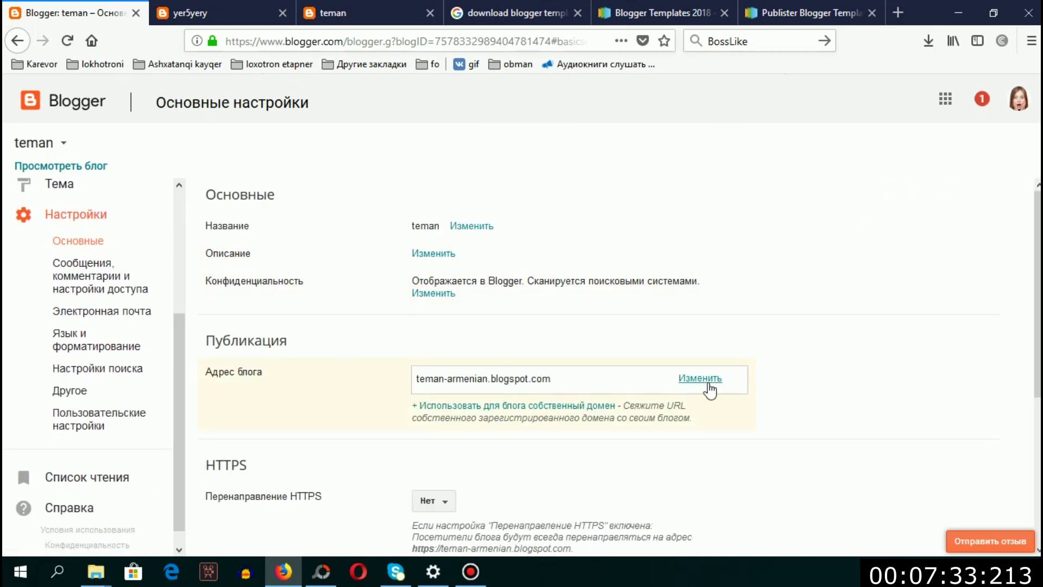
click(529, 405)
scroll(511, 326, down, 3)
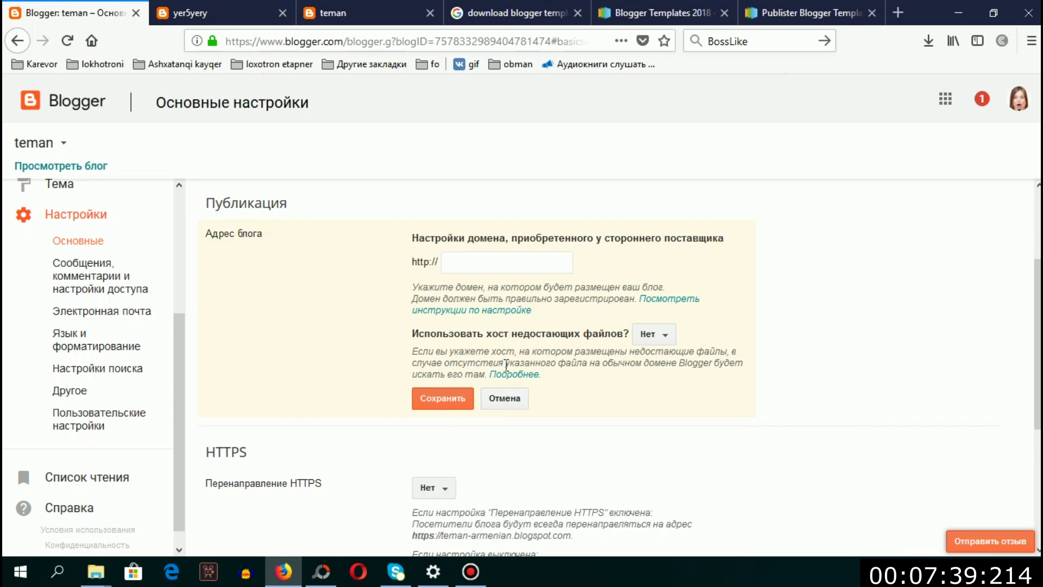
scroll(589, 419, down, 4)
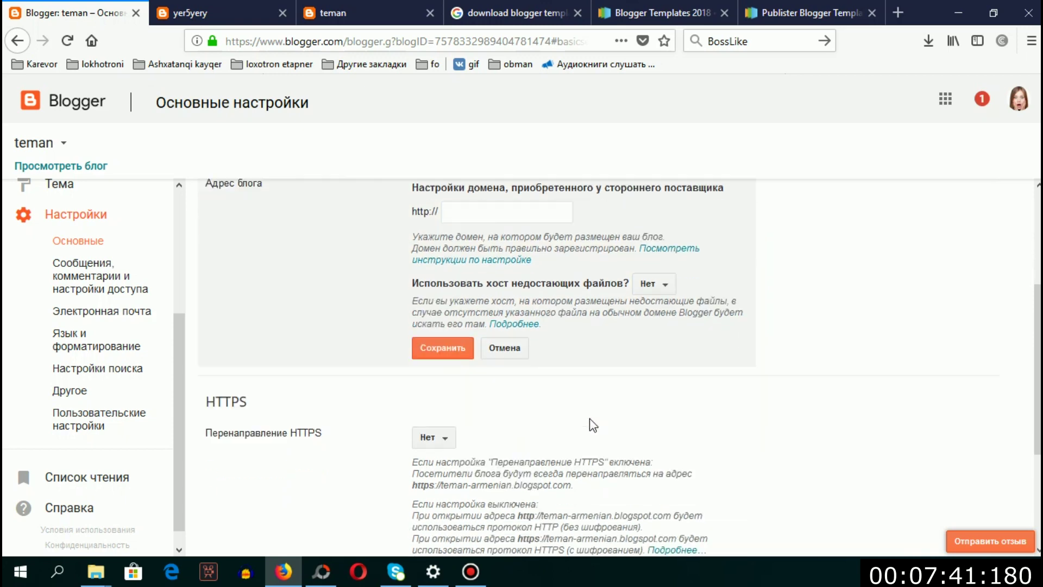
scroll(576, 417, up, 4)
scroll(434, 418, up, 2)
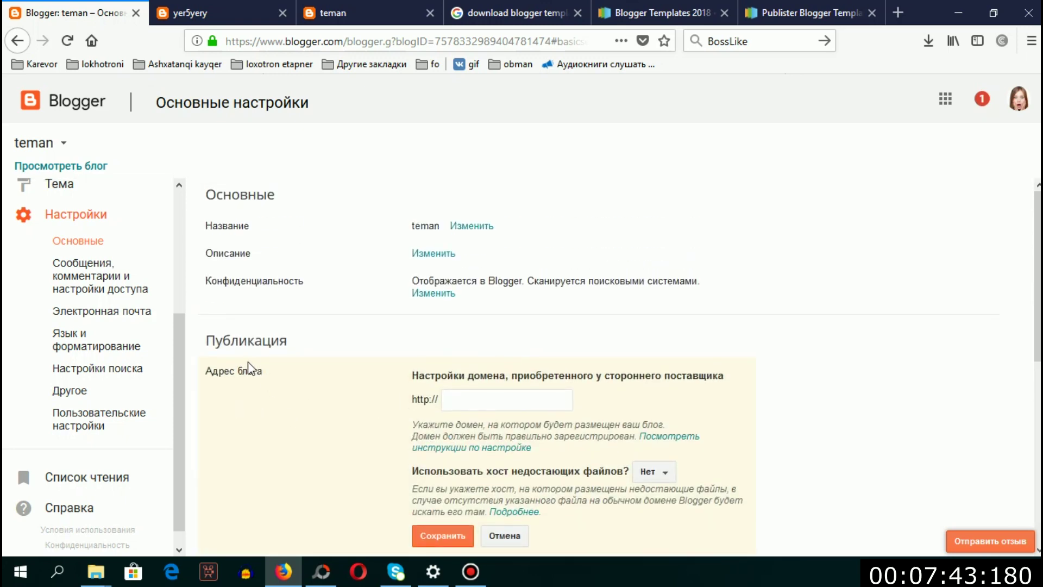
Open the blog's layout page and examine its gadget sections, comparing them with the live post.
drag(180, 363, 184, 233)
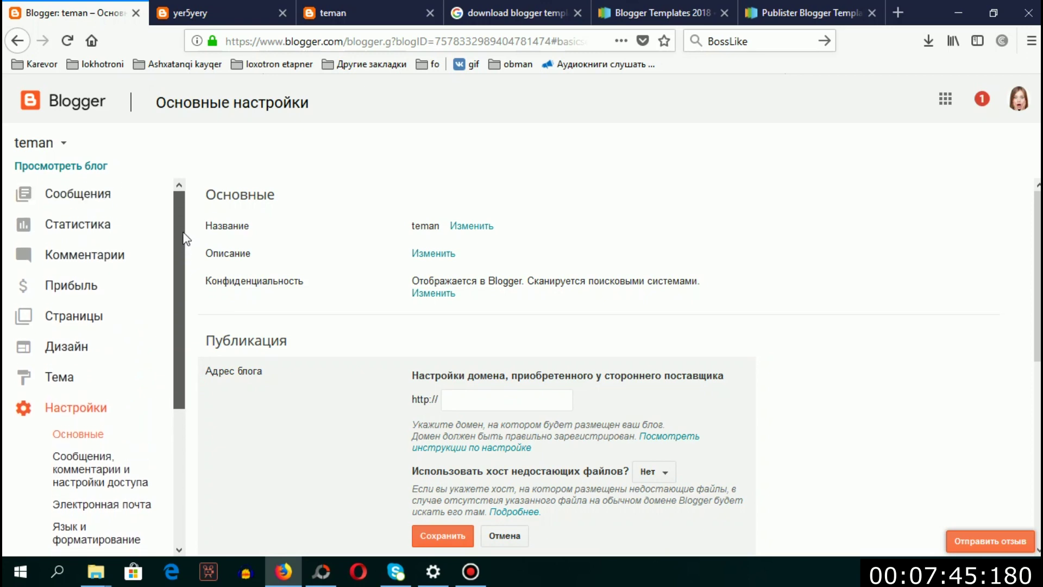
click(107, 343)
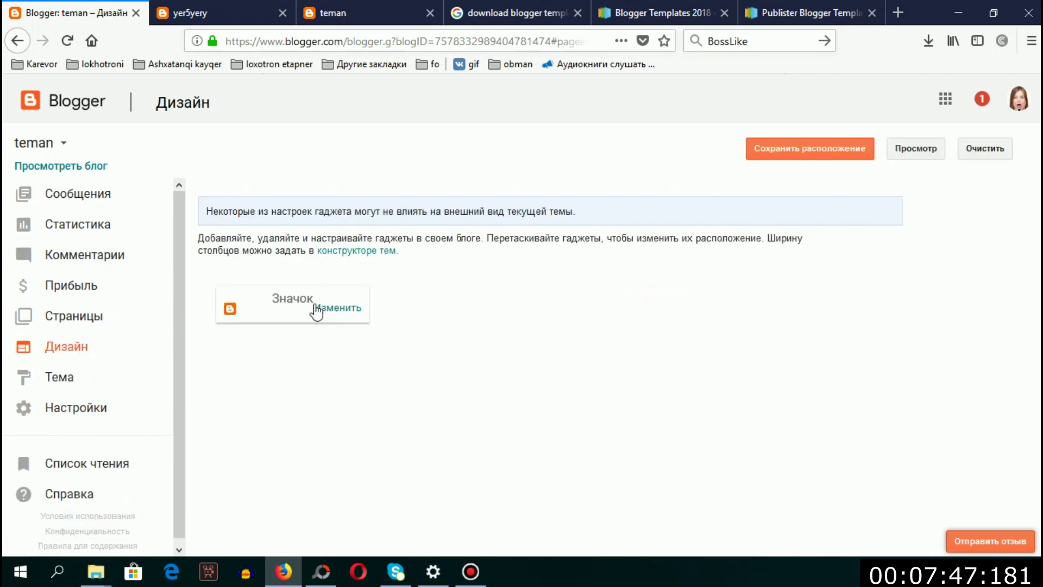
click(217, 13)
scroll(725, 307, up, 5)
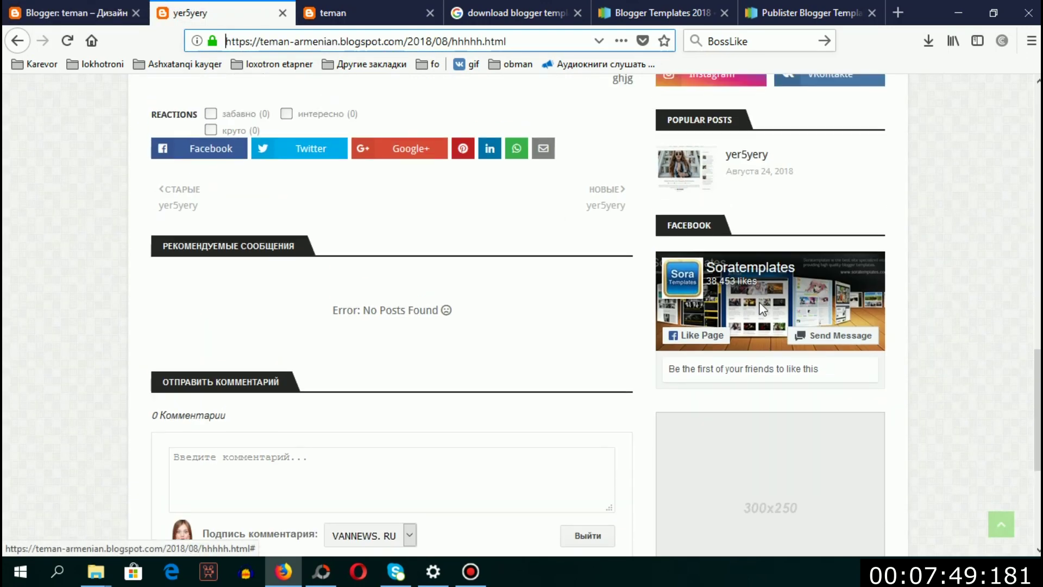
click(76, 13)
scroll(752, 403, down, 8)
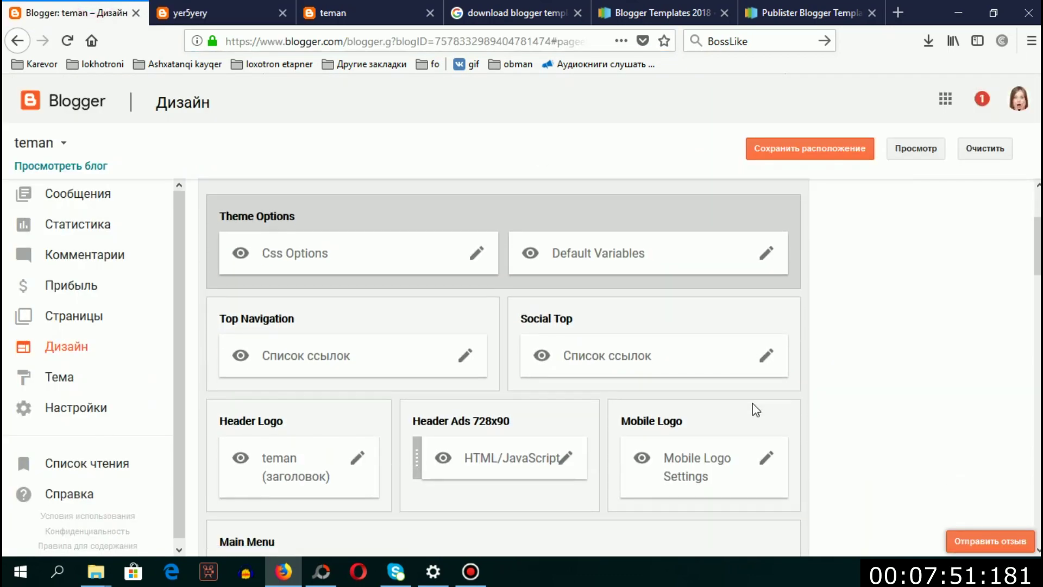
scroll(756, 419, down, 6)
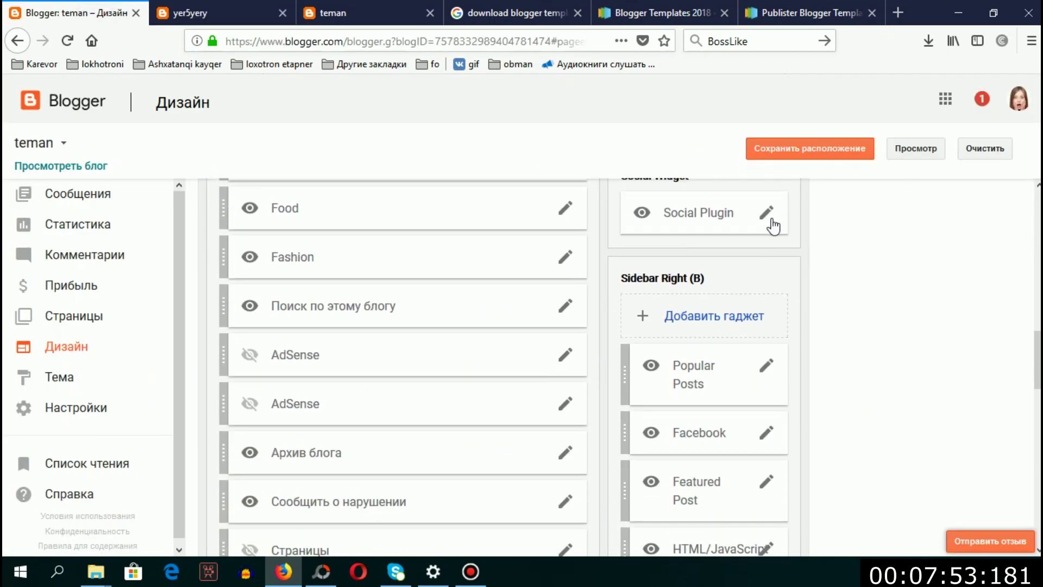
Check the live post's sidebar, examine the Social Plugin gadget's link list settings, and leave them.
click(204, 8)
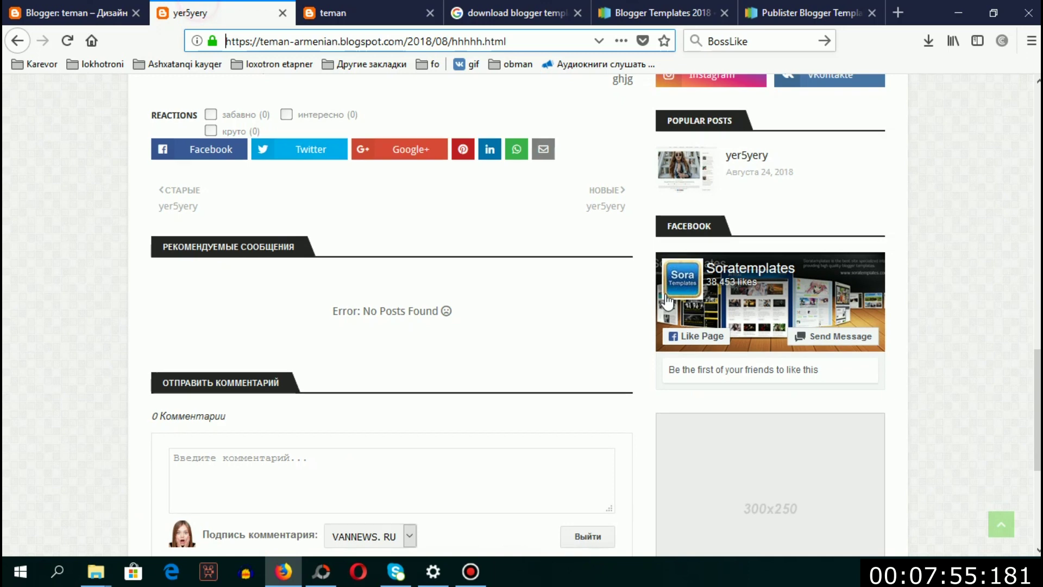
click(95, 6)
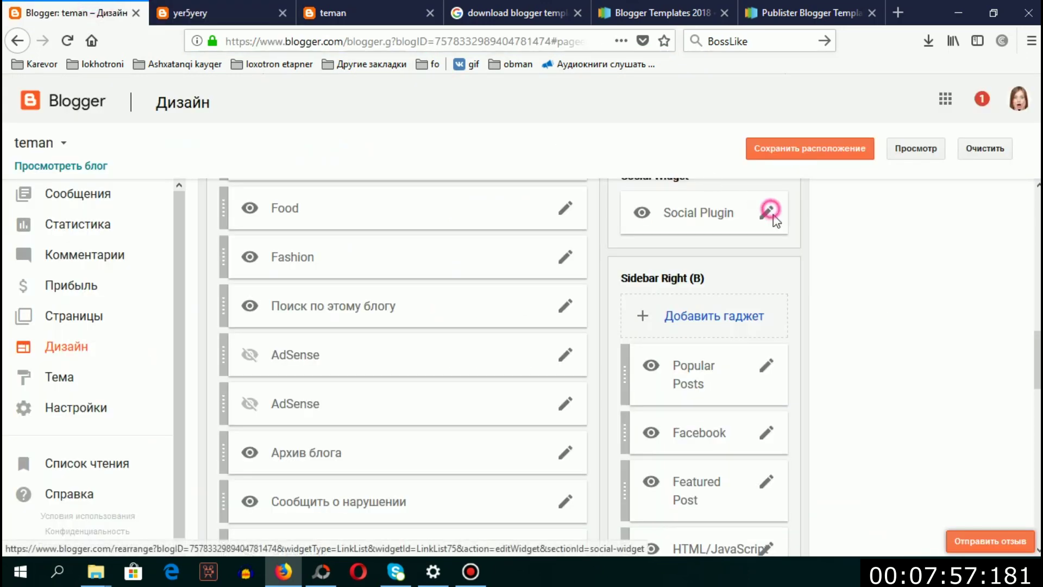
click(766, 213)
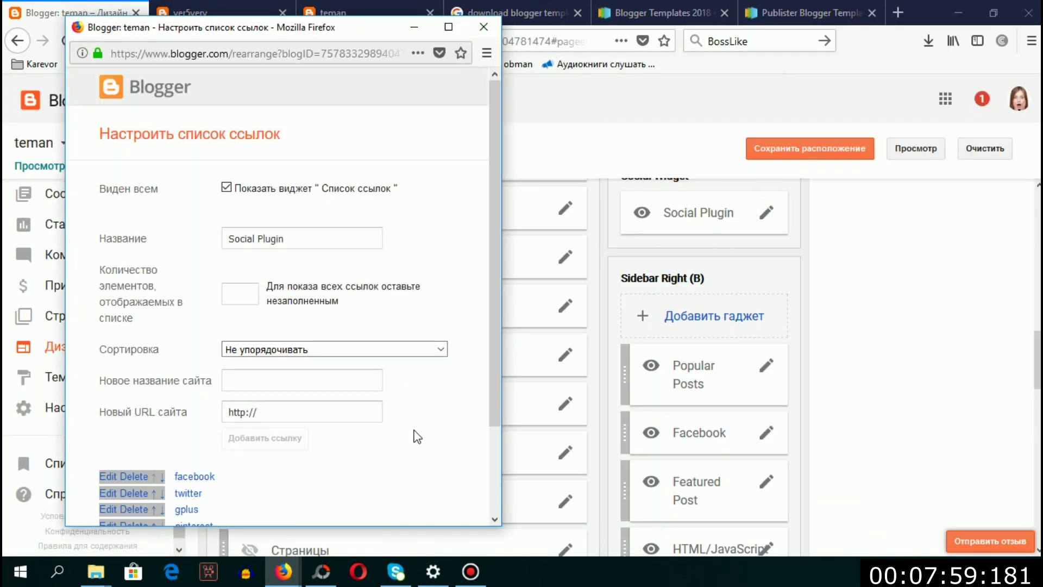
scroll(411, 429, down, 2)
scroll(466, 256, up, 3)
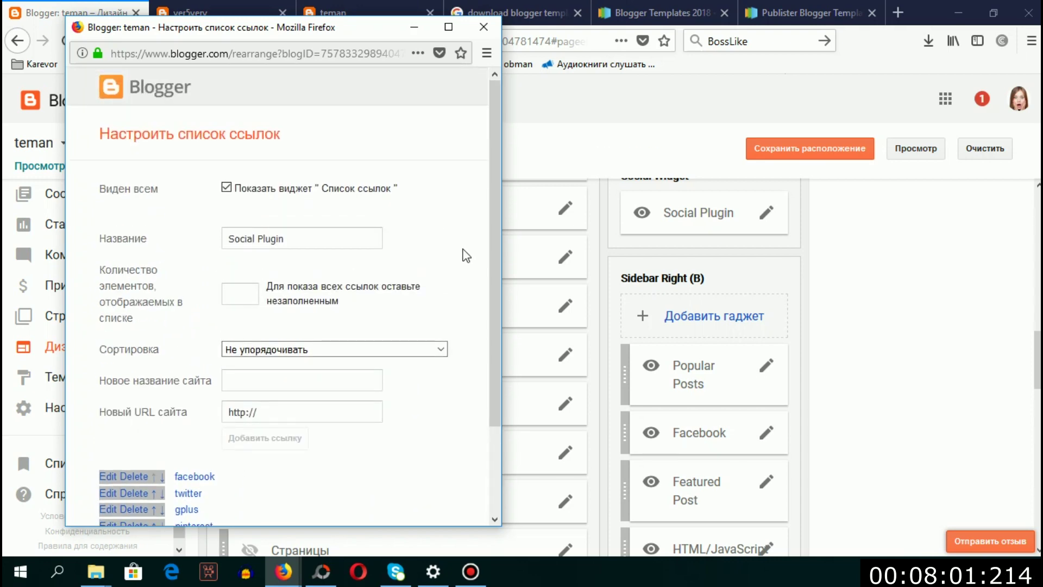
click(492, 14)
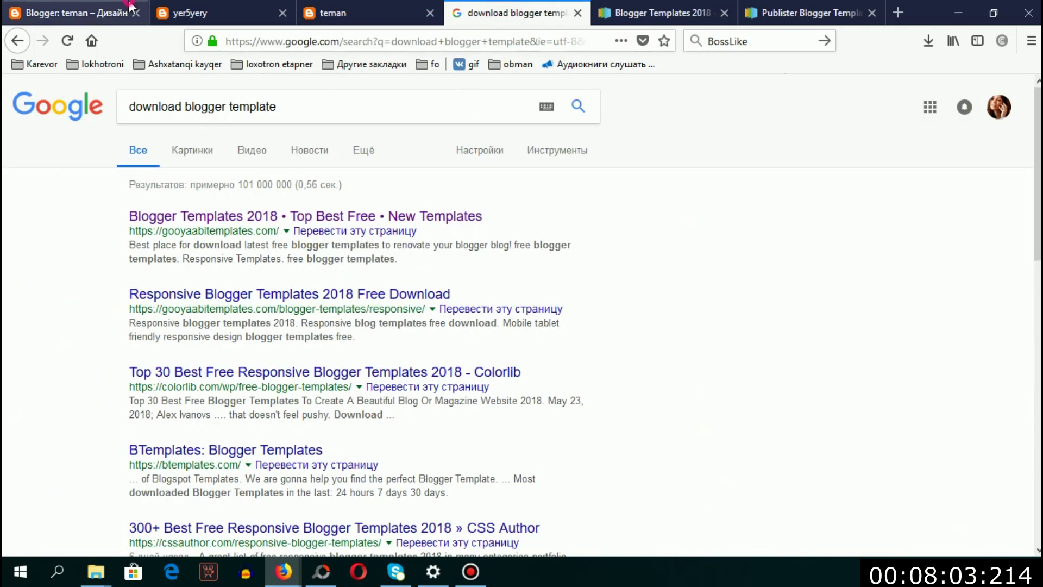
Return to the blog dashboard, open the theme page, and compare the current theme previews with the live post.
click(76, 13)
scroll(328, 415, down, 5)
scroll(328, 415, up, 2)
click(48, 380)
scroll(422, 375, up, 9)
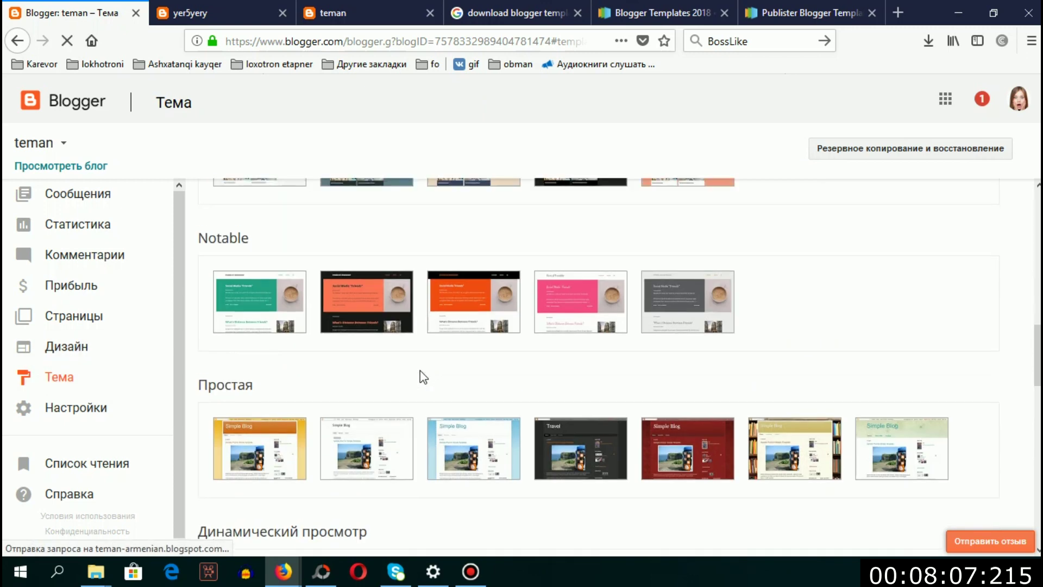
scroll(496, 324, up, 7)
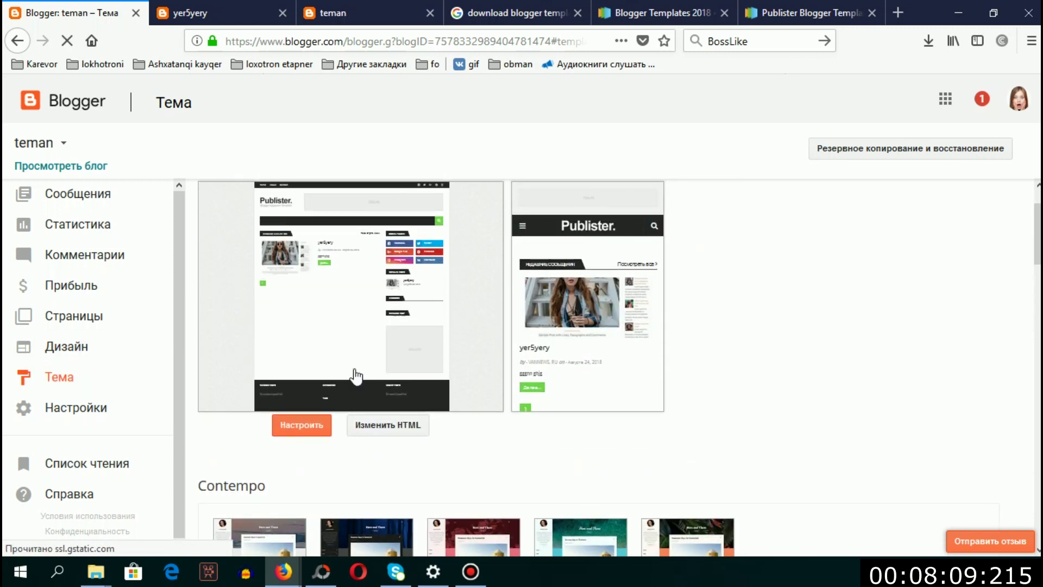
click(260, 7)
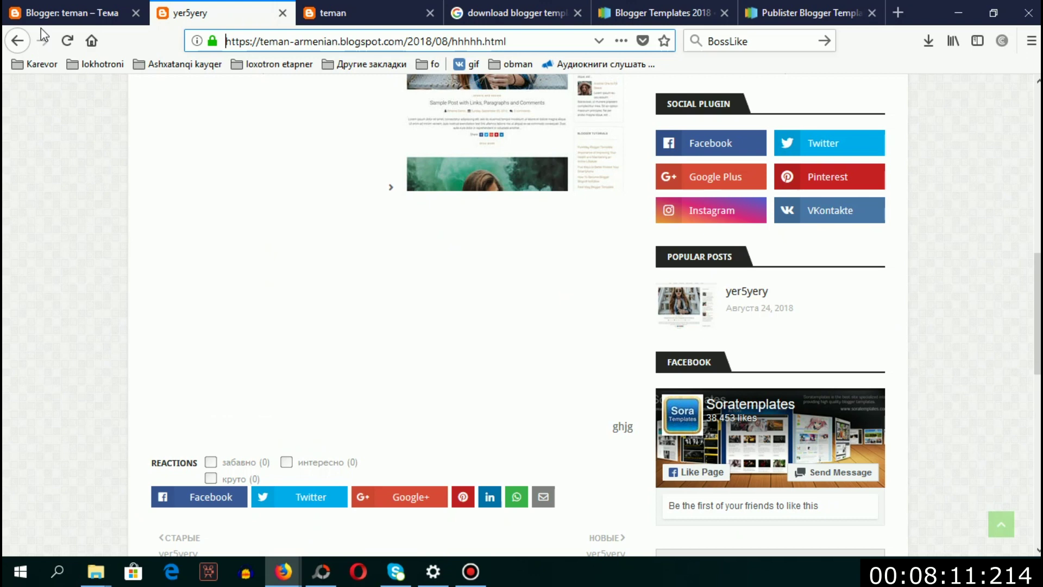
click(71, 13)
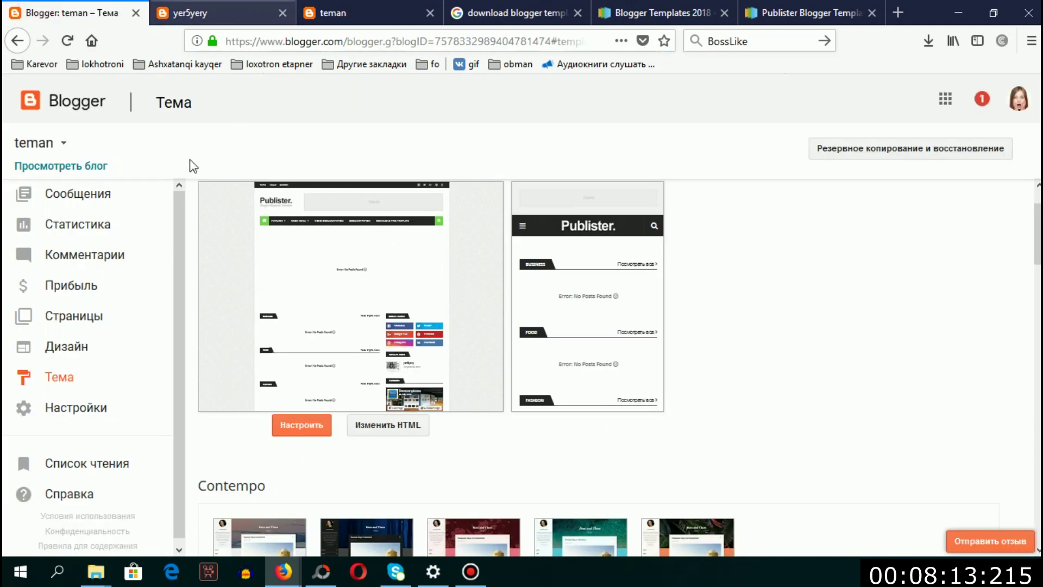
Open the blog's earnings page, then examine the live post's comment form and footer and open its blog search field.
click(112, 285)
click(207, 12)
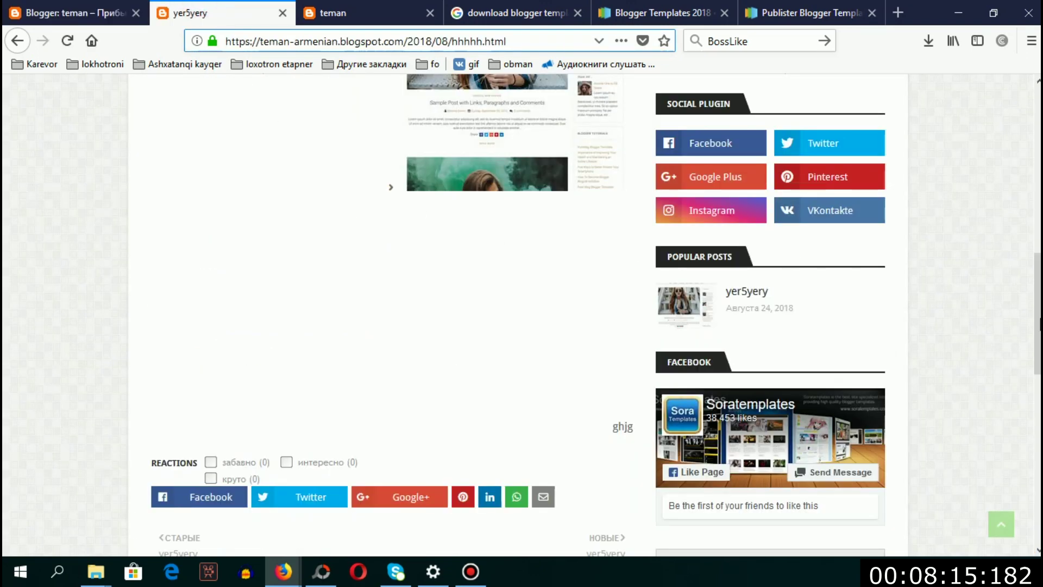
scroll(1012, 509, down, 7)
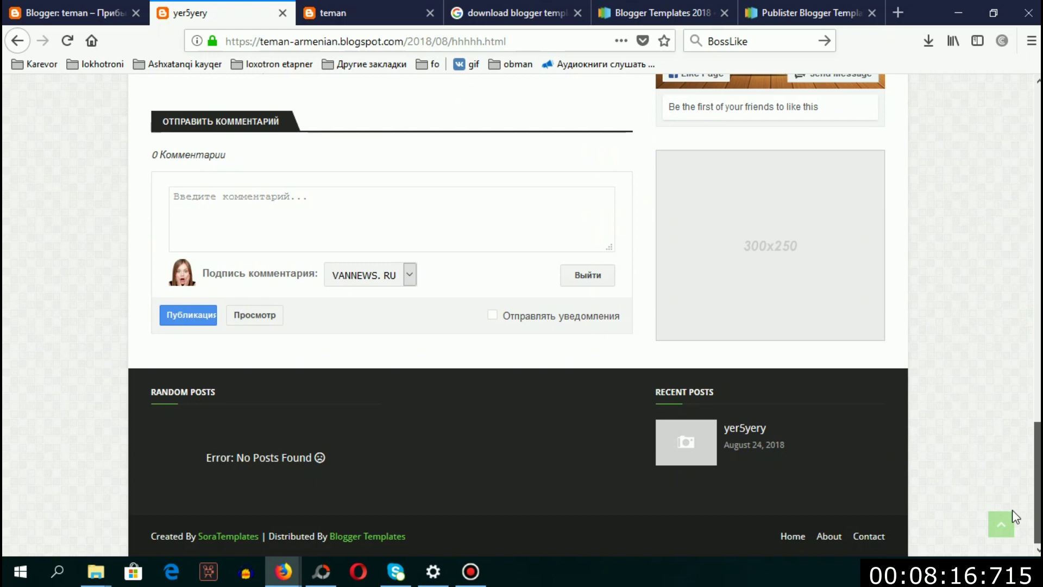
click(1005, 520)
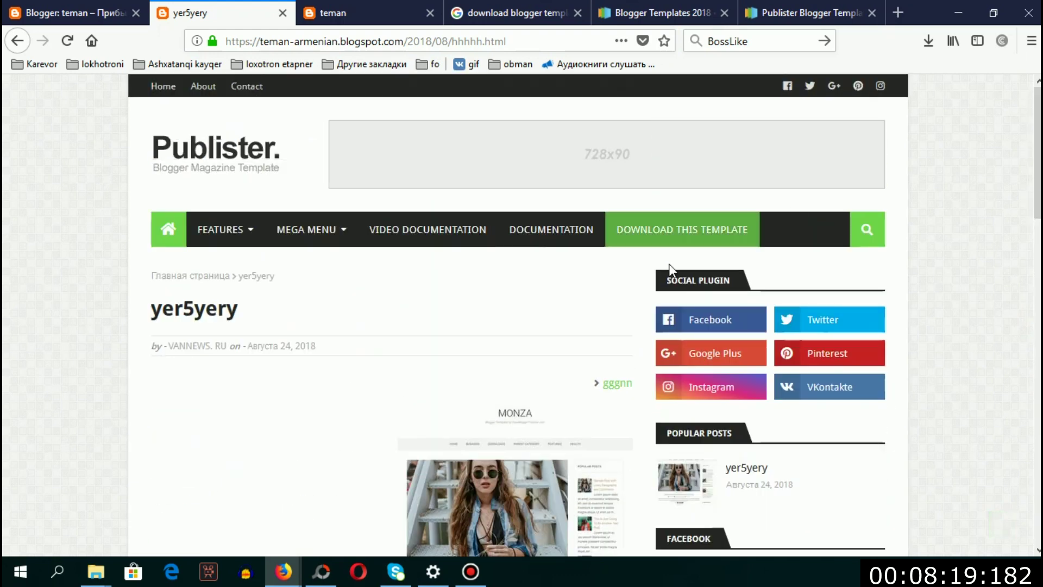
click(867, 229)
click(350, 239)
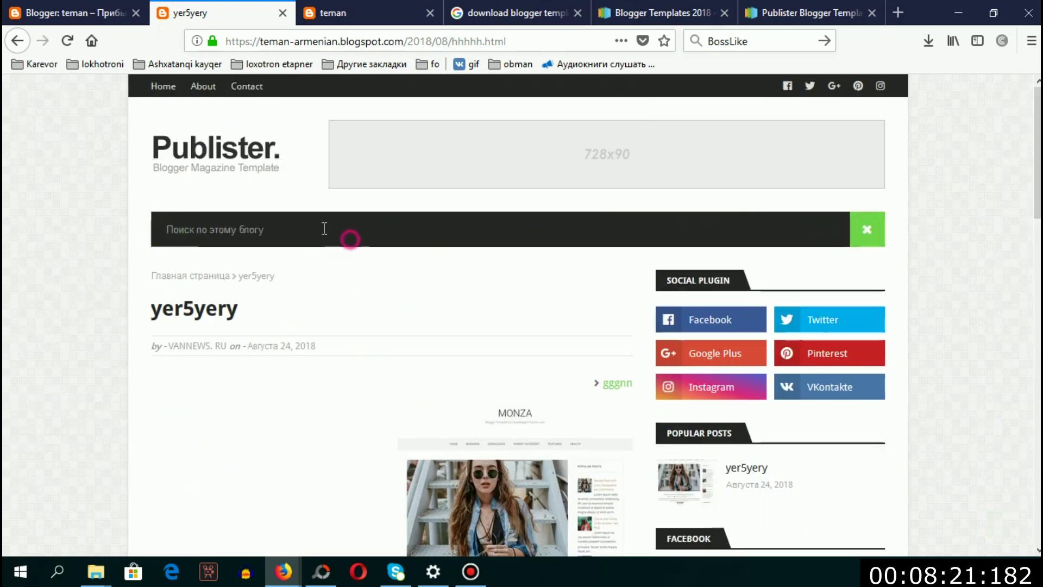
click(76, 12)
click(190, 13)
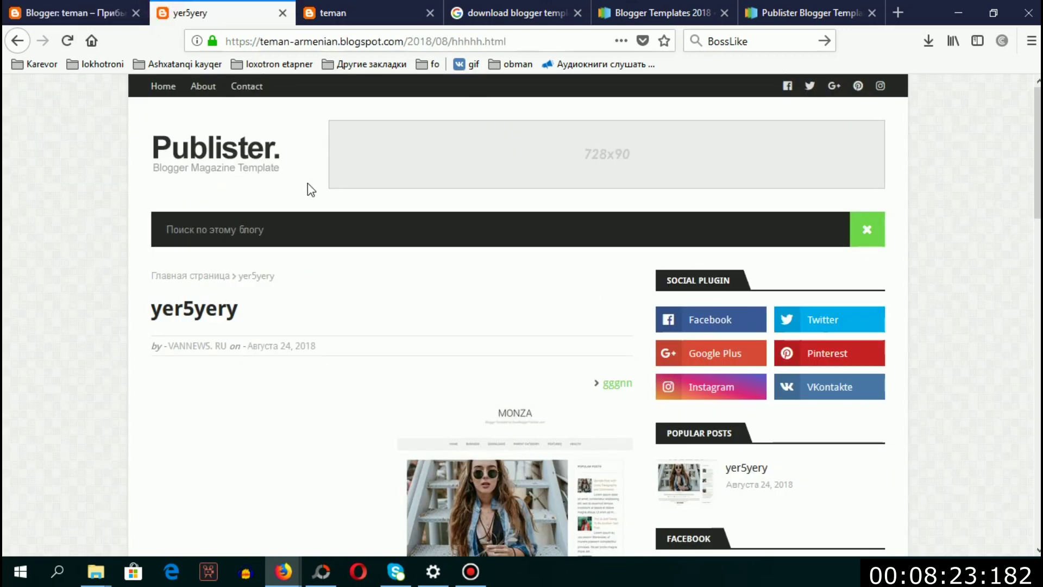
Open the live blog's home page and examine its header logo, category sections, footer and navigation menu.
click(163, 86)
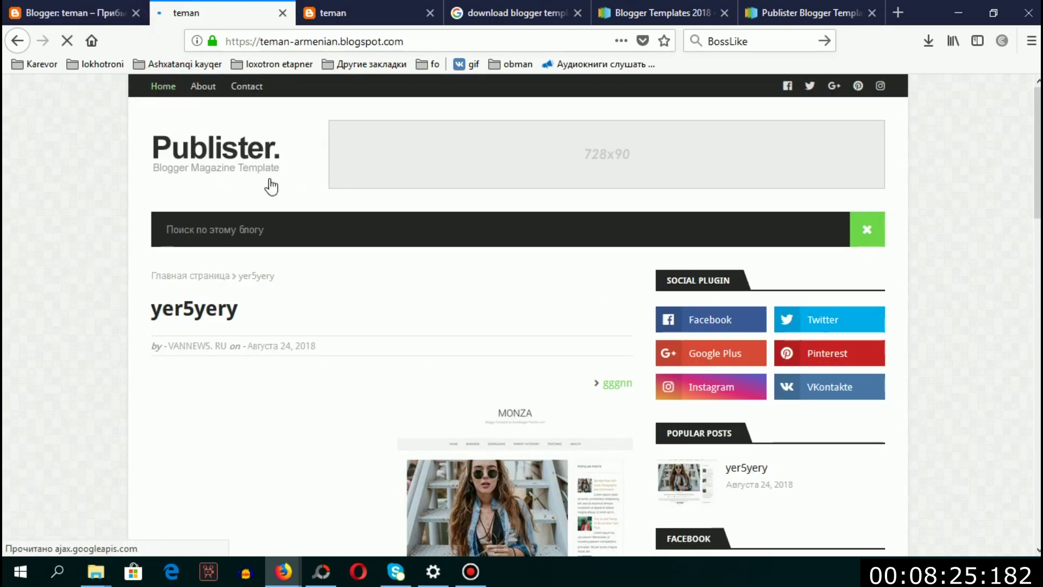
drag(149, 154, 287, 153)
click(294, 151)
drag(1038, 163, 1039, 492)
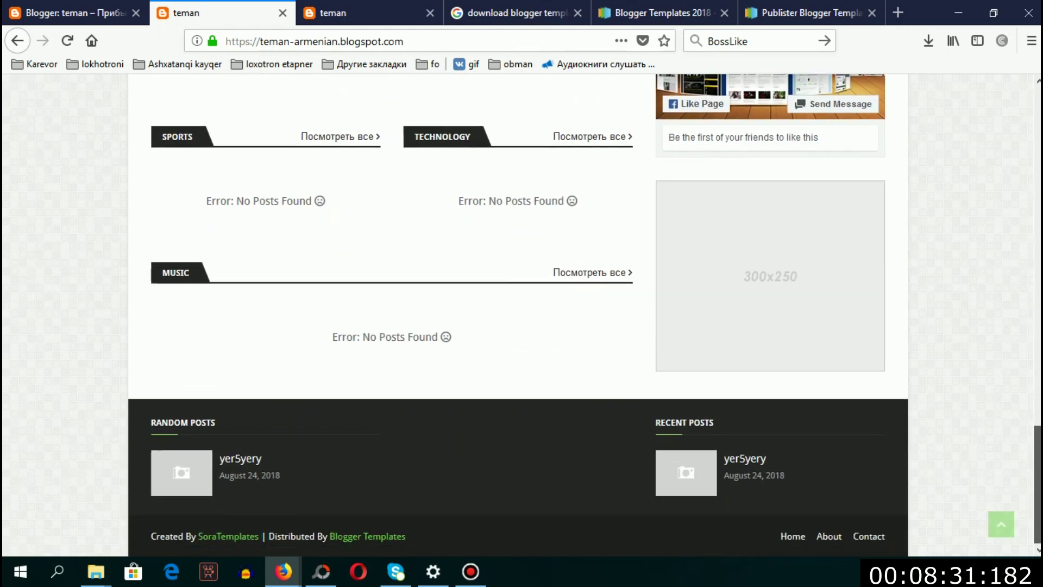
click(1001, 525)
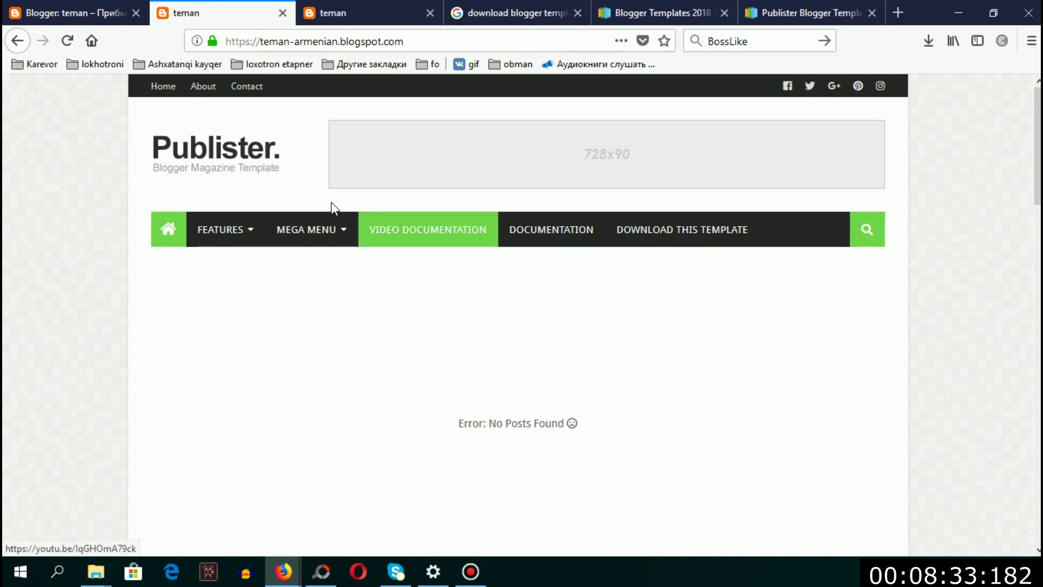
click(311, 244)
Return to the blog dashboard, look through the comments and statistics pages, and open the list of all posts.
click(81, 12)
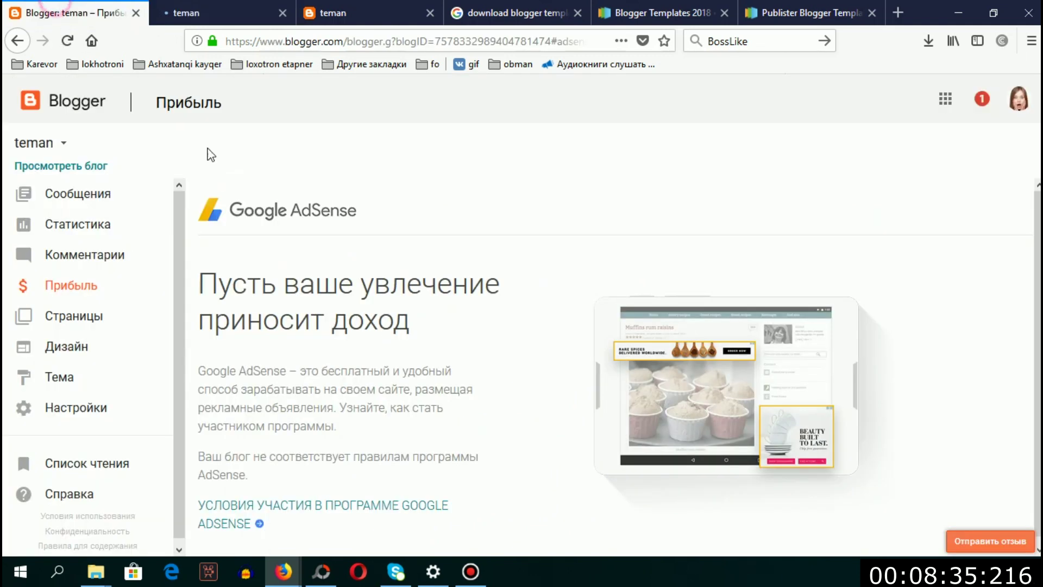
click(131, 264)
click(93, 218)
click(94, 202)
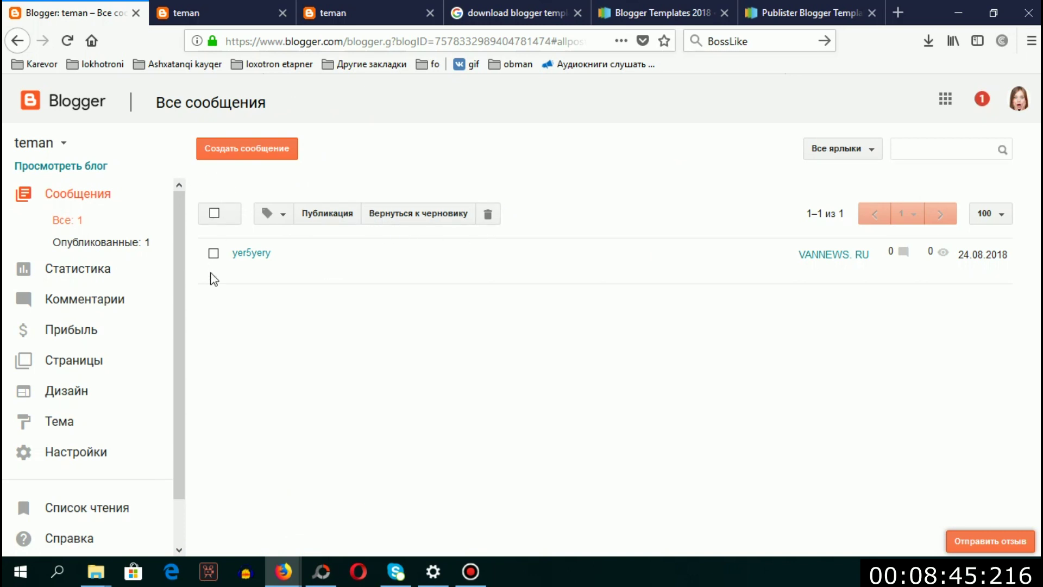
mouse_move(245, 278)
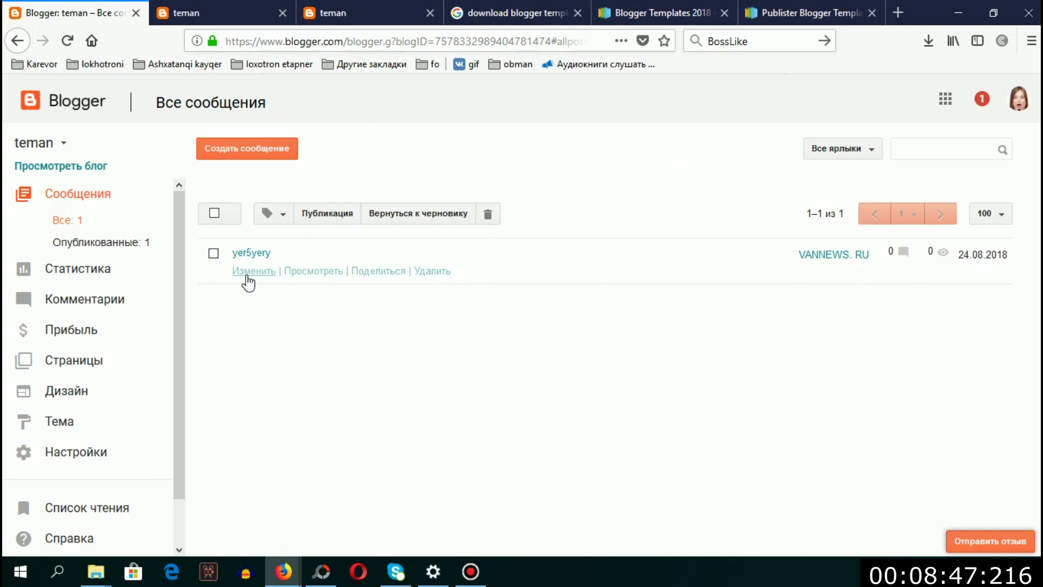